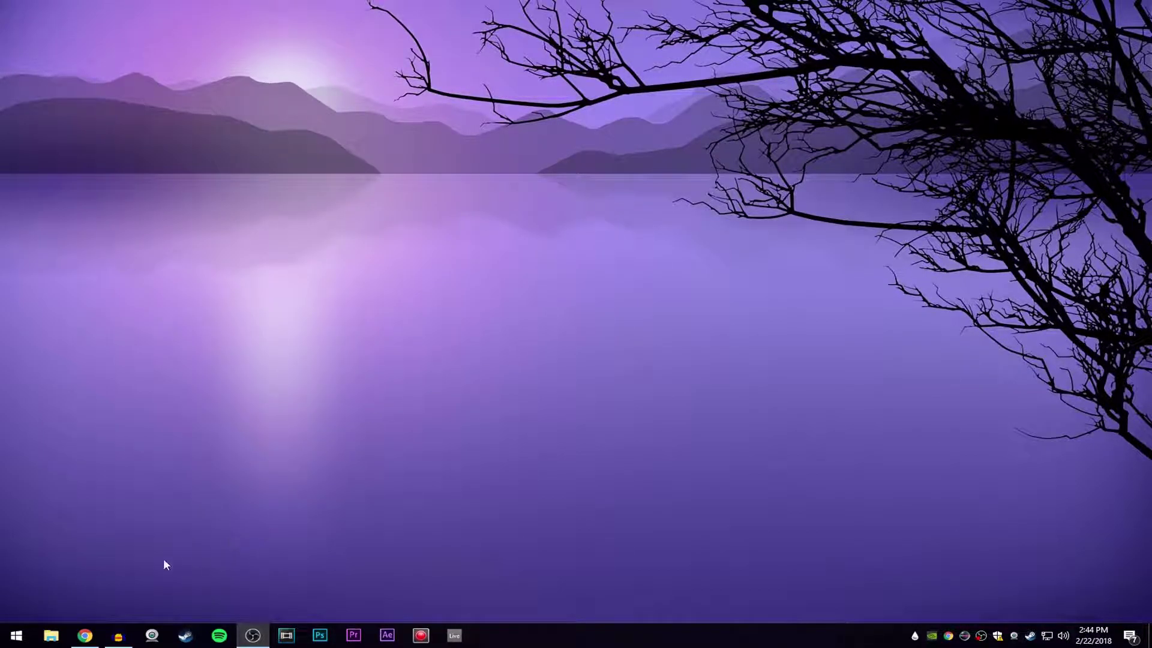
Download the Rainmeter 4.1 Final Release installer from the Rainmeter website in Chrome, leaving the browser minimized.
mouse_move(91, 637)
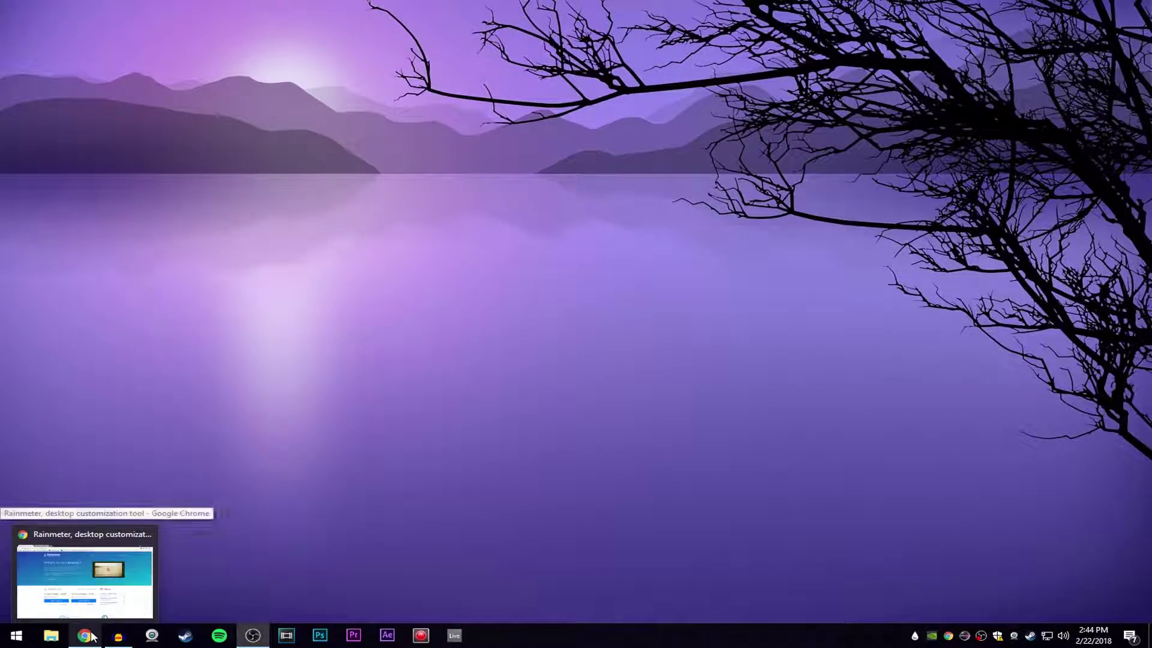
click(111, 594)
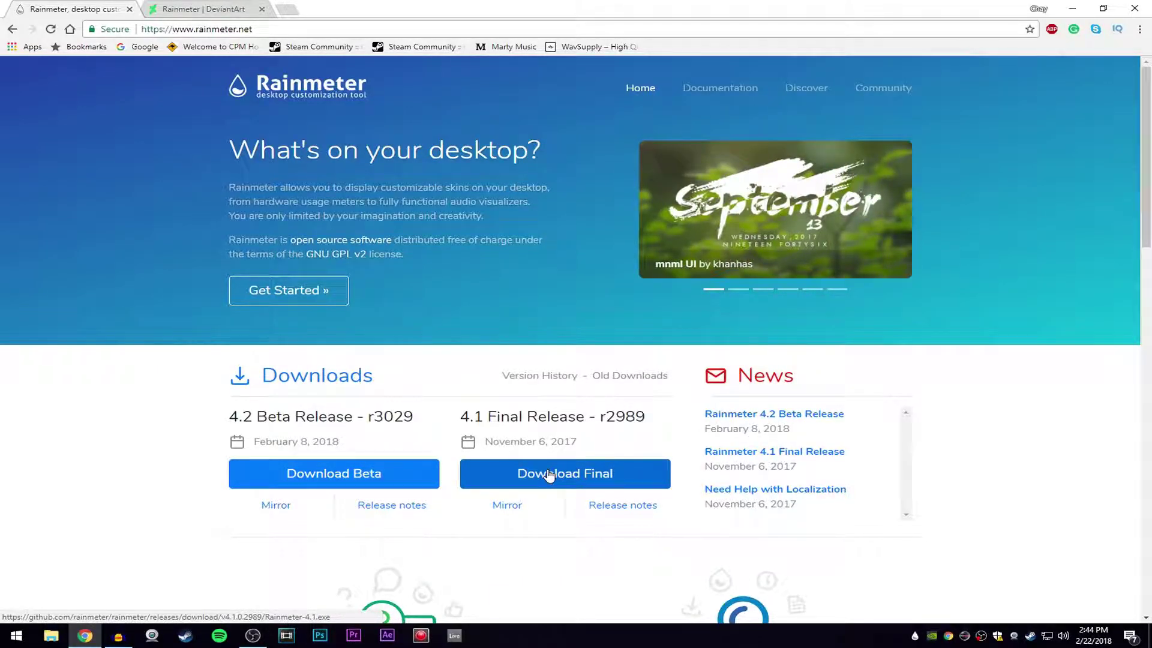
click(605, 476)
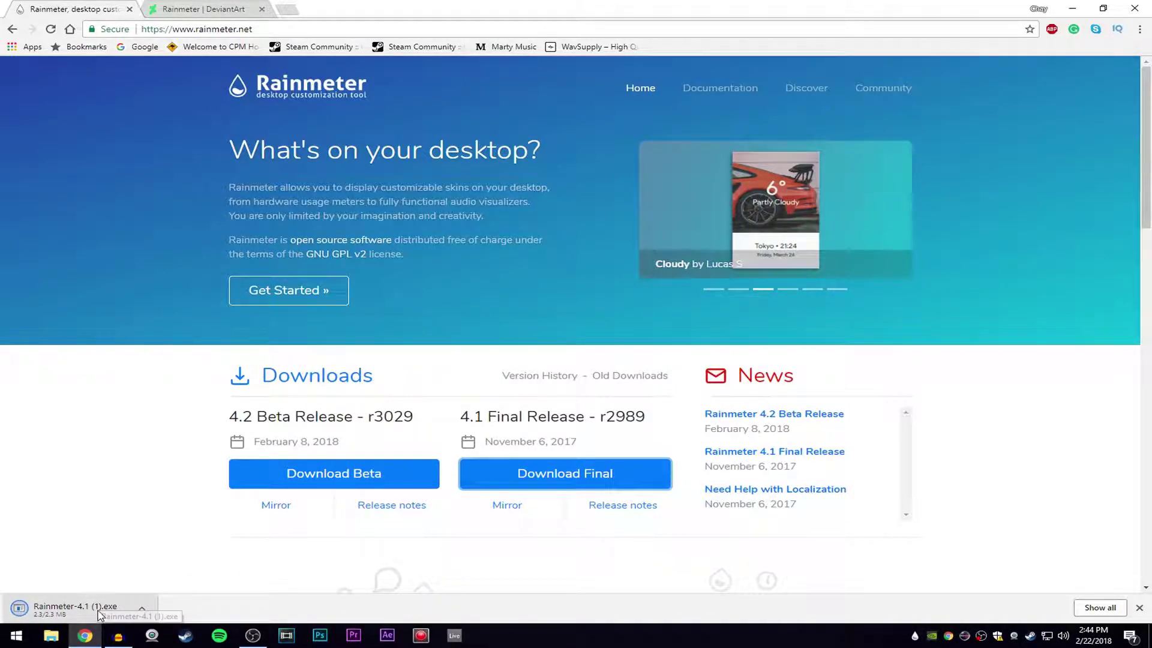
click(1070, 8)
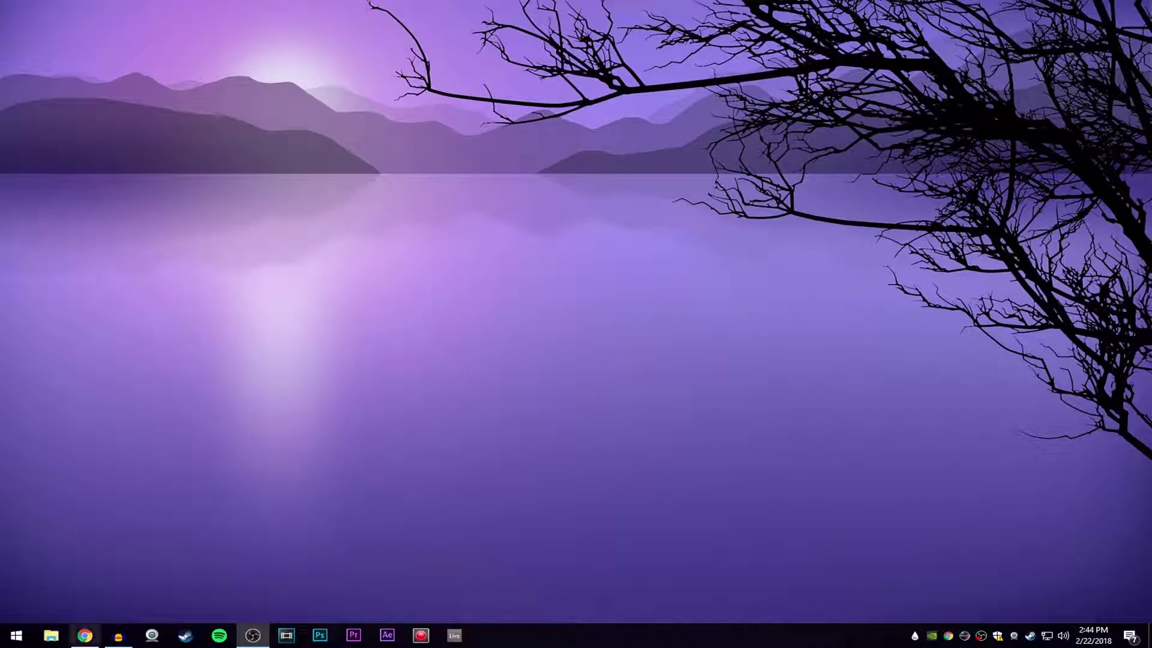
Look through the installed apps list for Rainmeter and close the list.
click(14, 643)
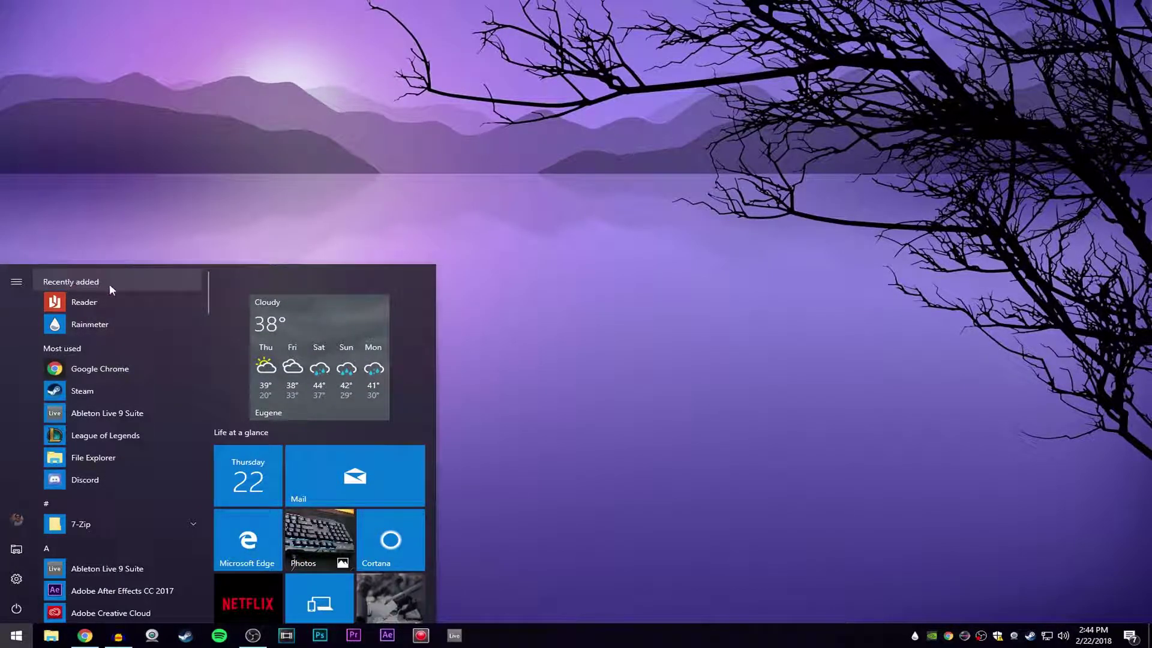
scroll(156, 454, down, 1)
scroll(134, 466, down, 15)
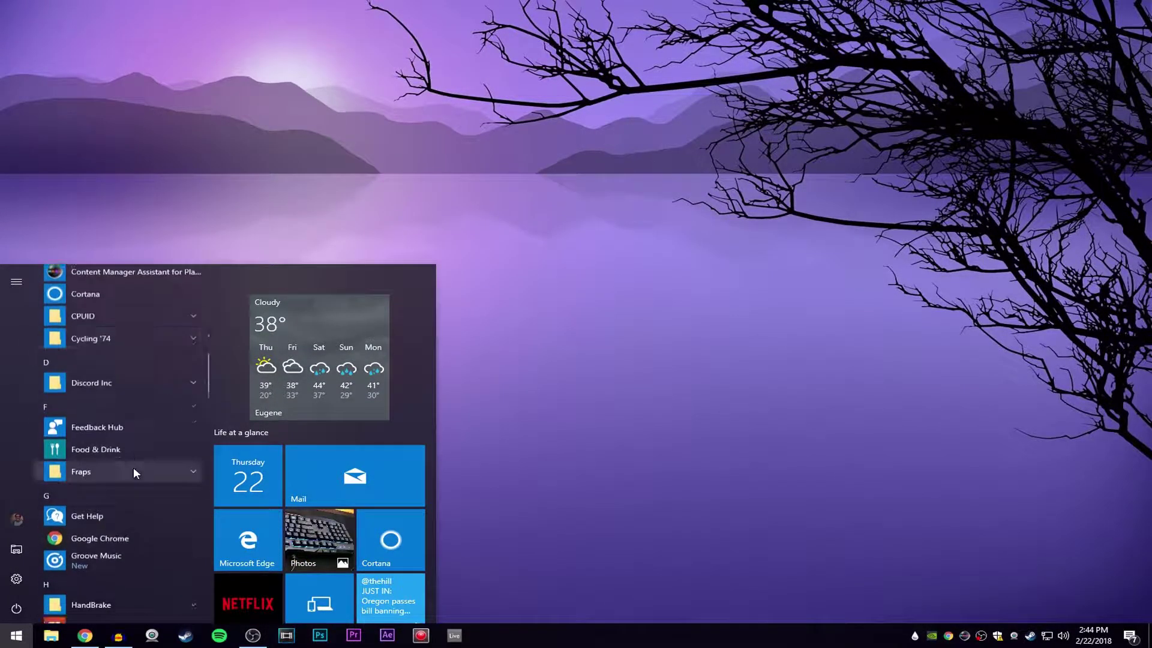
scroll(136, 471, down, 12)
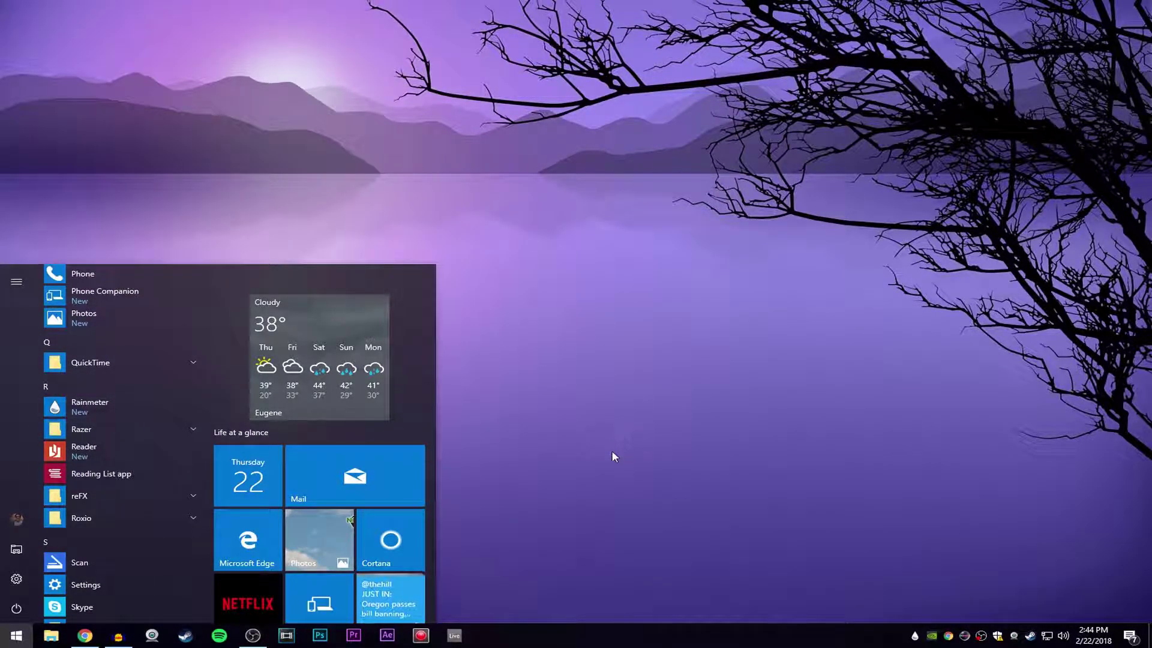
click(646, 568)
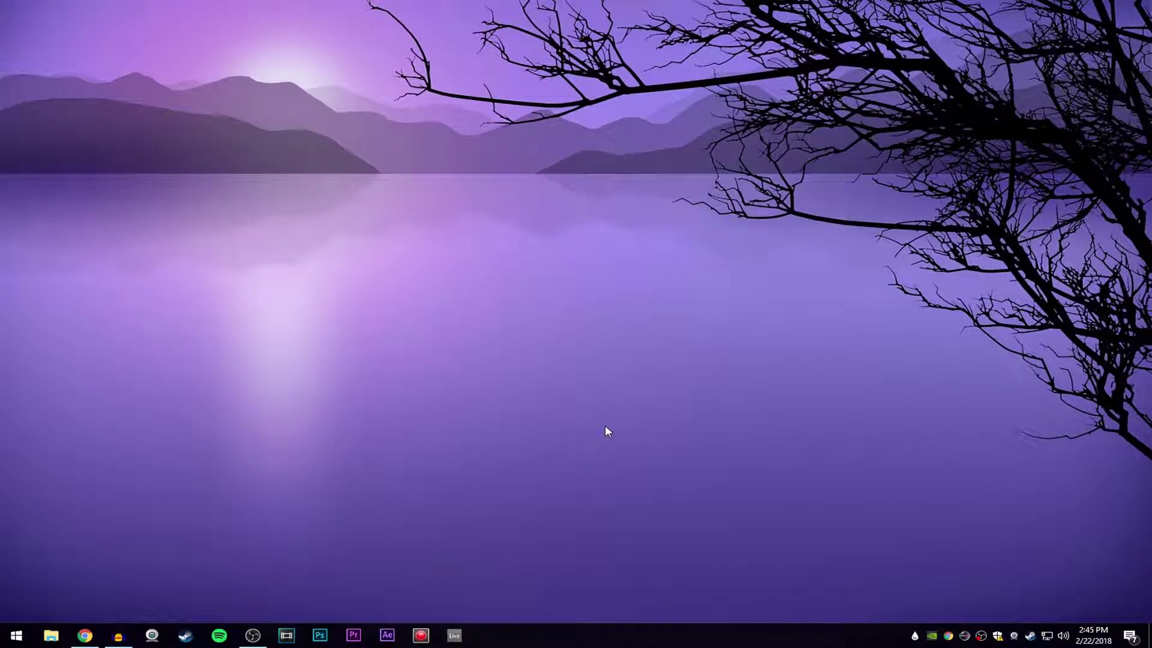
Open the Manage Rainmeter window and view the details of BarExtrude.ini in the VisBubble skin folder.
click(915, 635)
drag(646, 75, 556, 149)
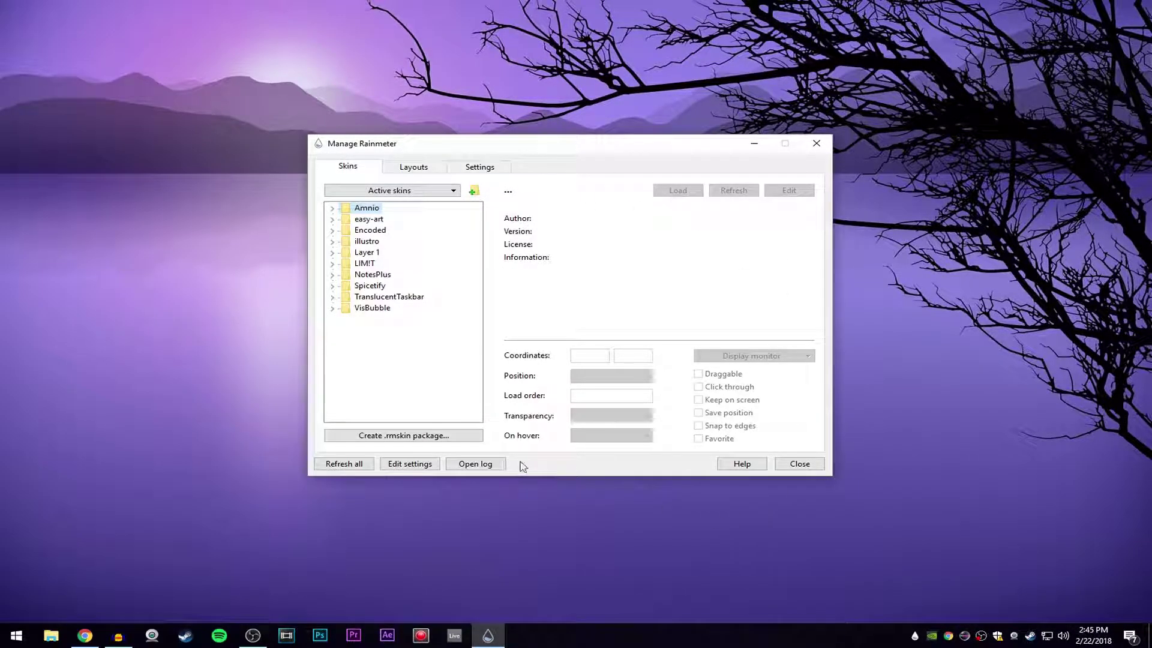
click(369, 308)
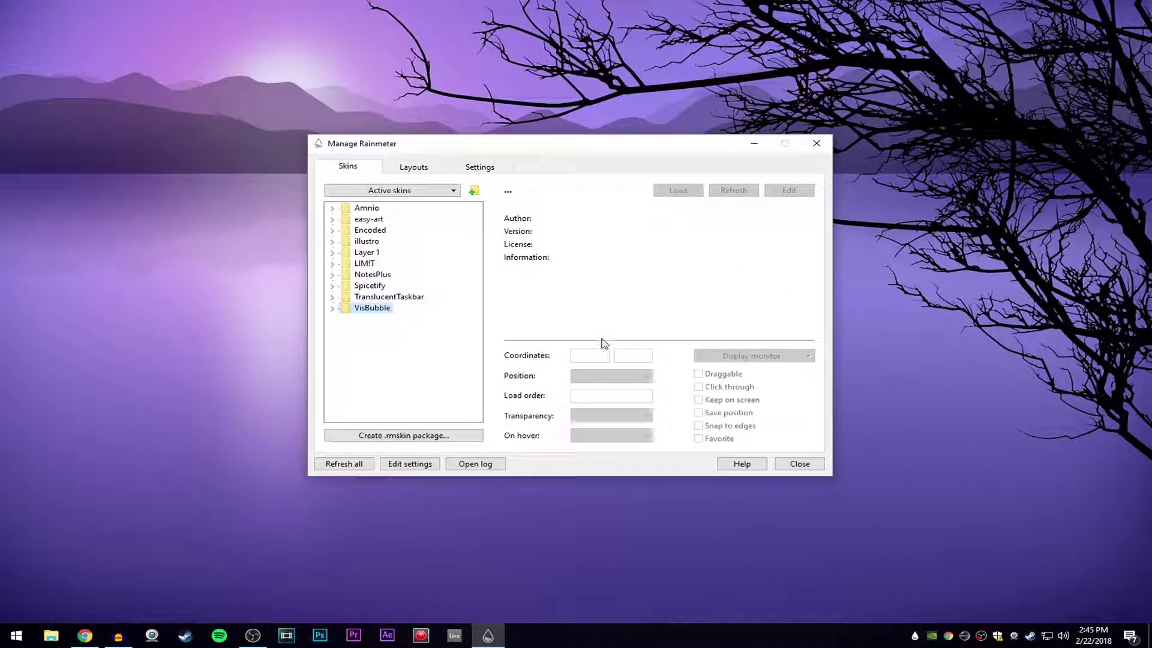
click(333, 309)
click(363, 330)
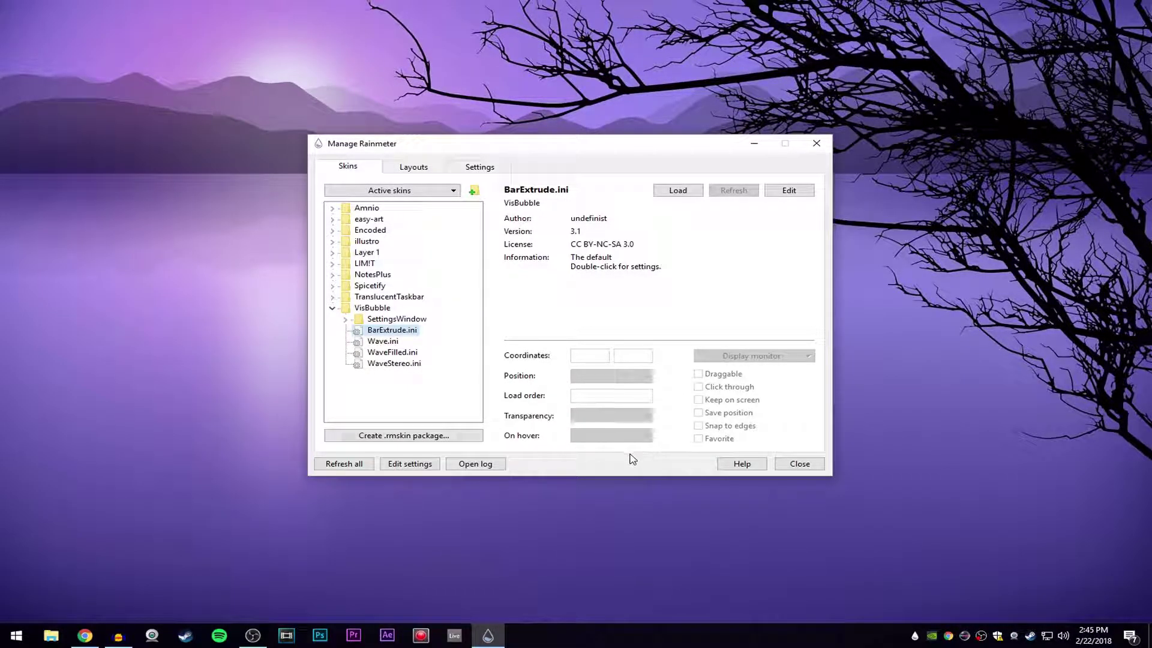
click(332, 310)
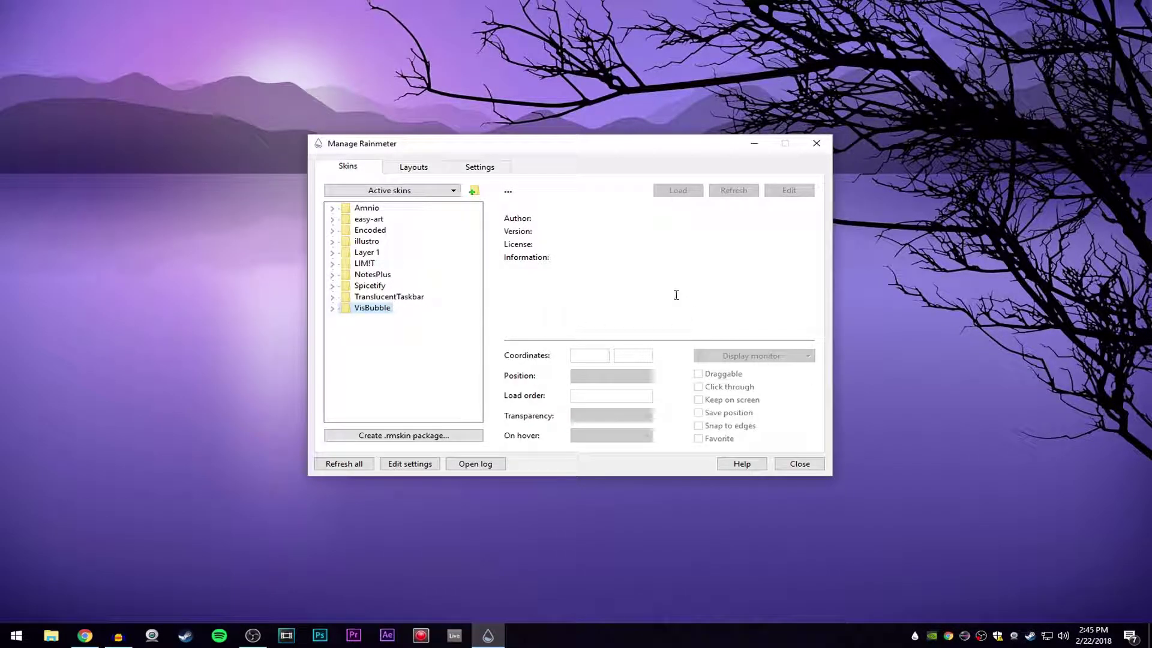
Switch to Chrome and open the Add-Ons and Plugins folder on Rainmeter's DeviantArt group page.
click(84, 635)
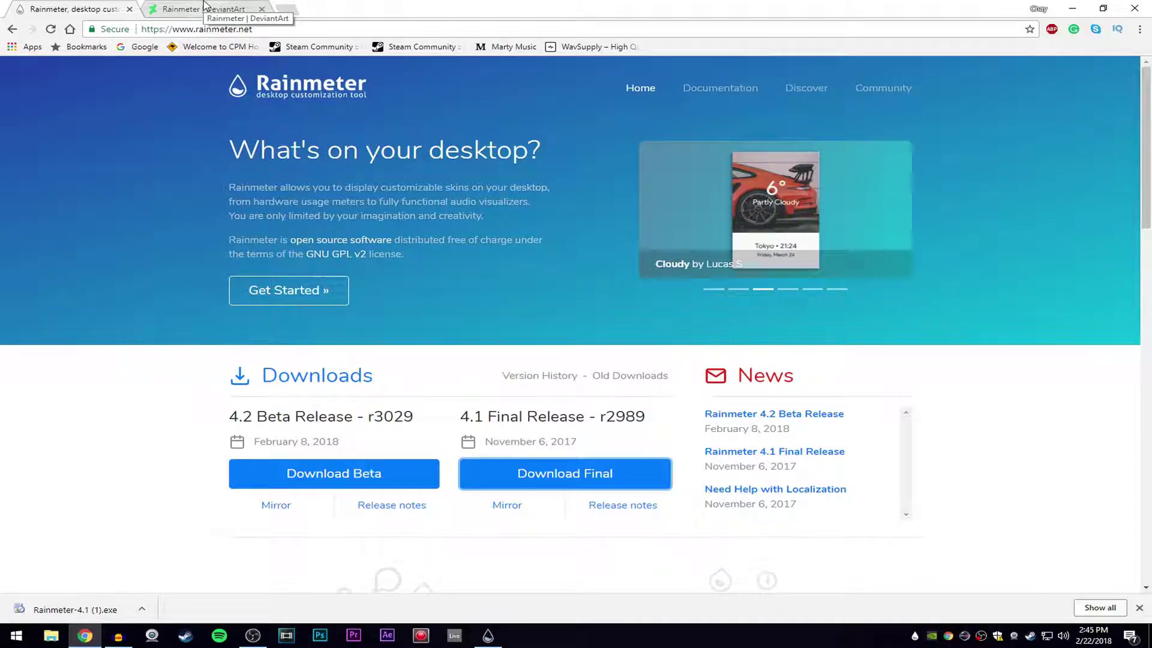
click(204, 9)
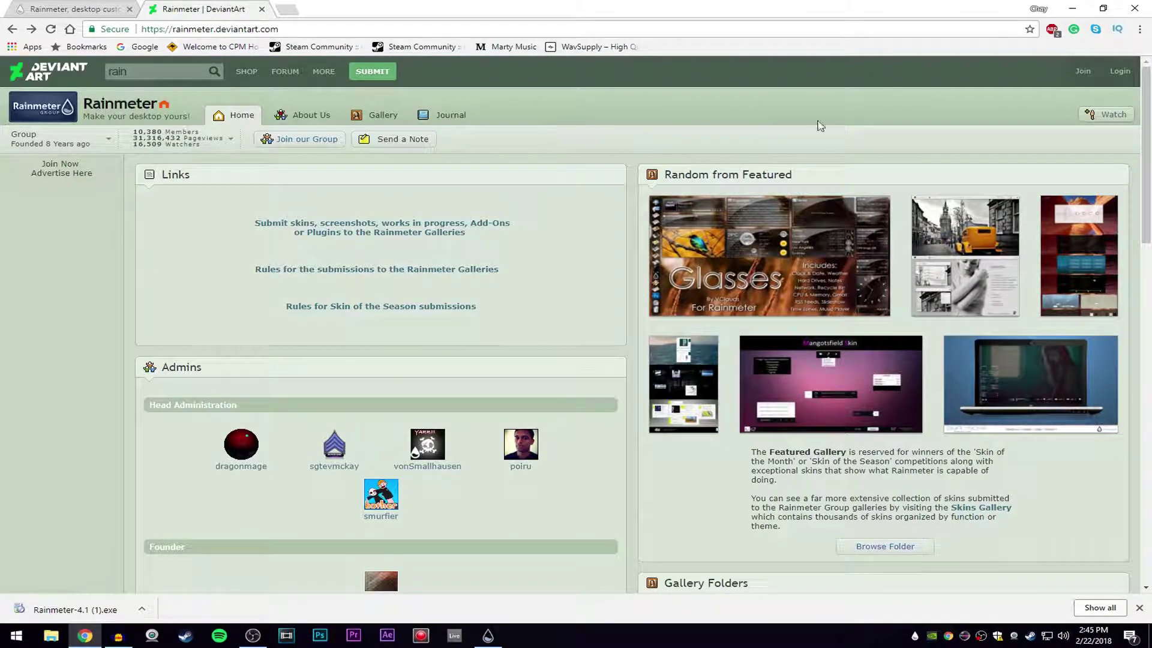
click(358, 30)
scroll(427, 381, down, 1)
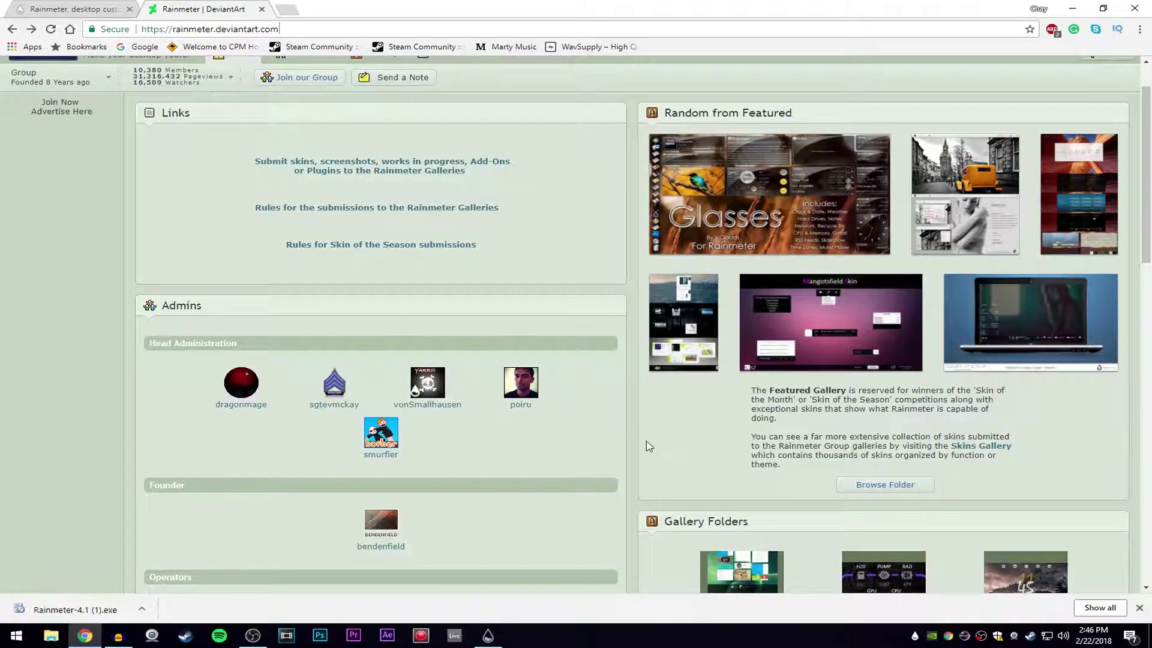
scroll(660, 420, up, 1)
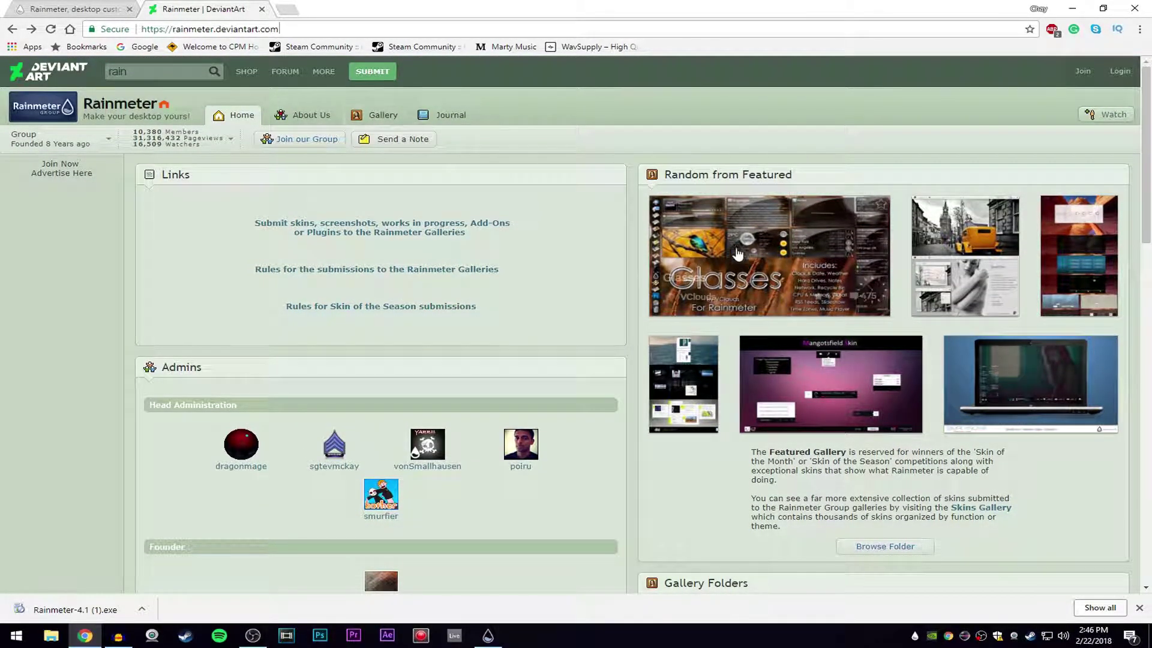
scroll(564, 315, down, 2)
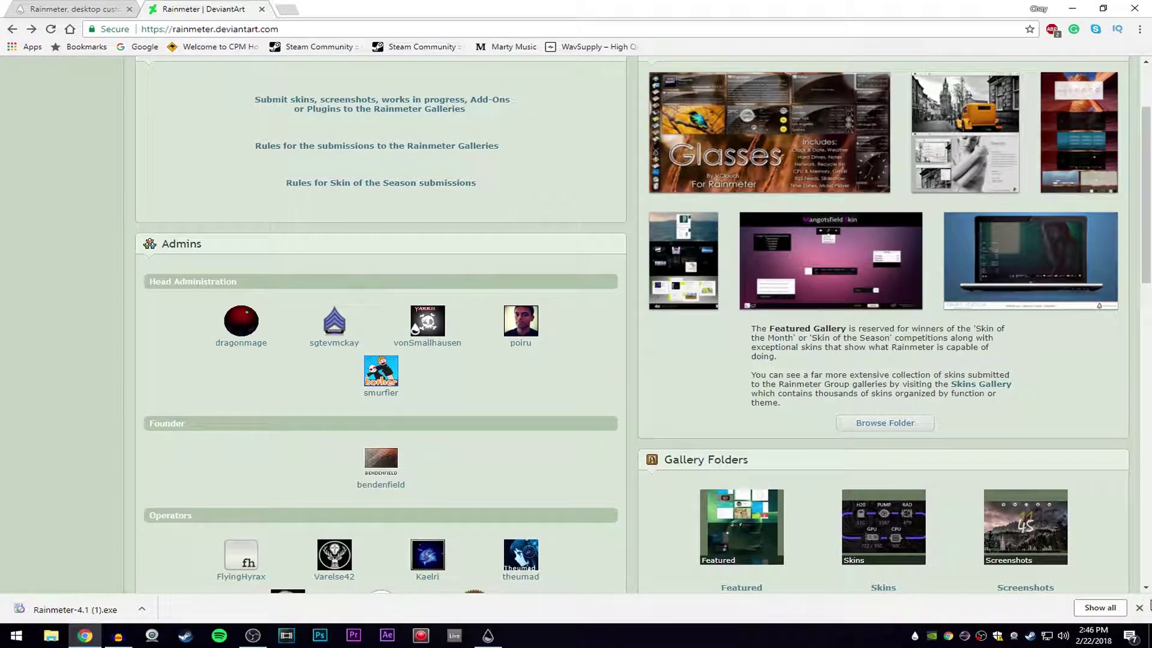
click(1139, 608)
scroll(336, 306, down, 4)
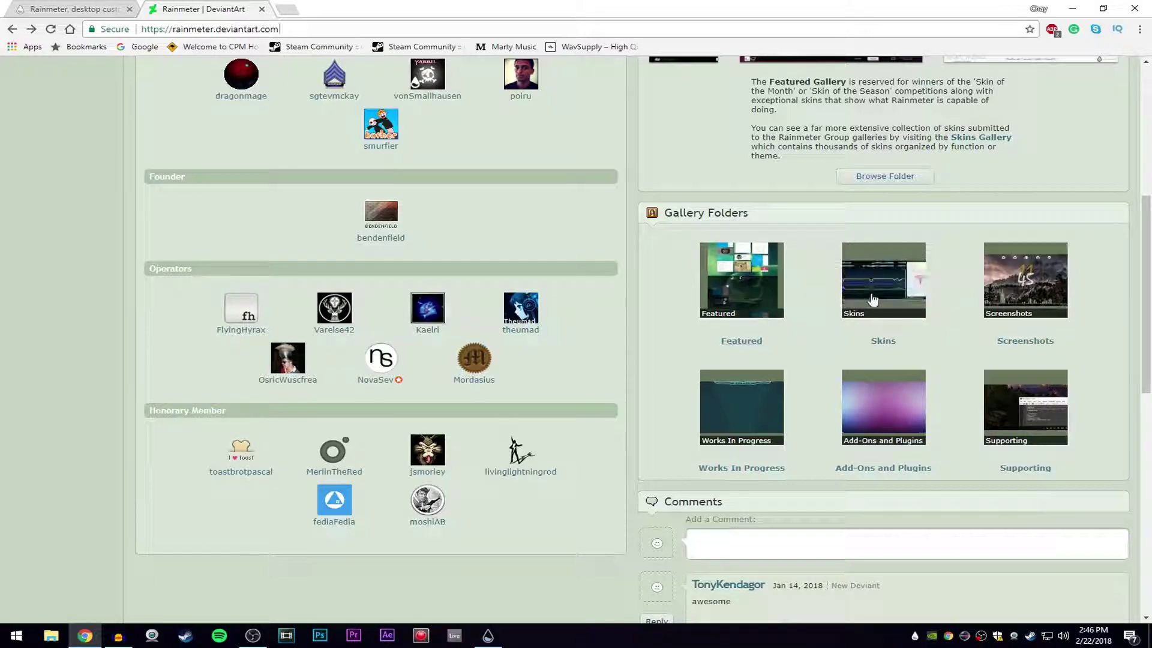
click(891, 469)
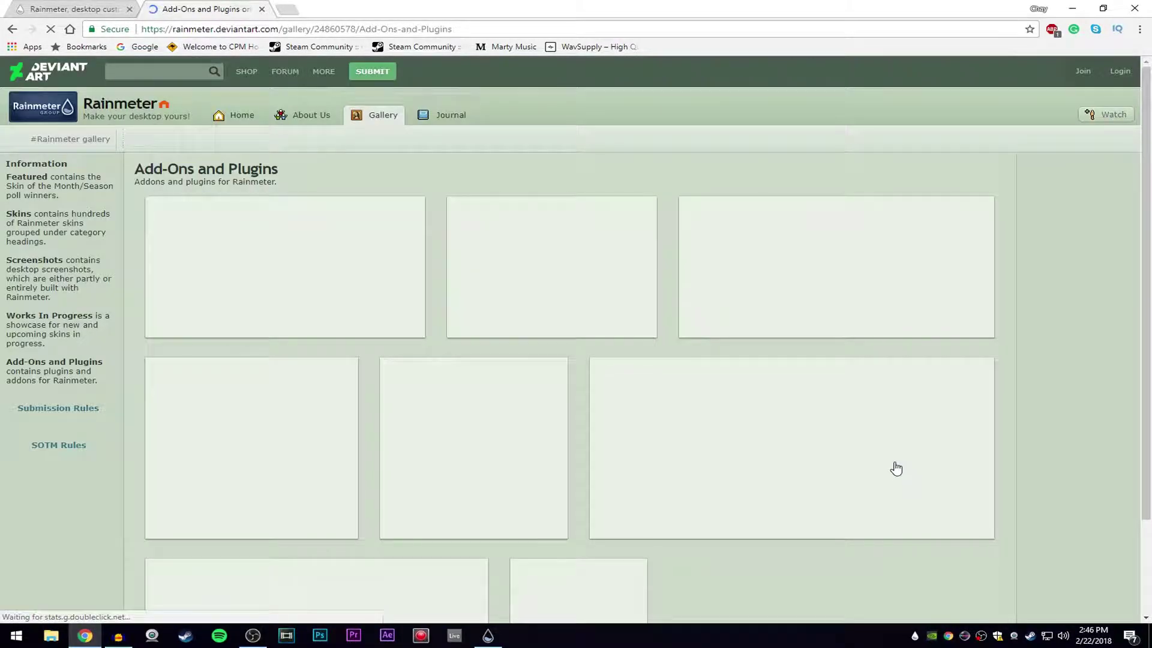
Browse the Add-Ons and Plugins gallery and open the TranslucentTaskbar 1.2 page.
scroll(701, 242, down, 2)
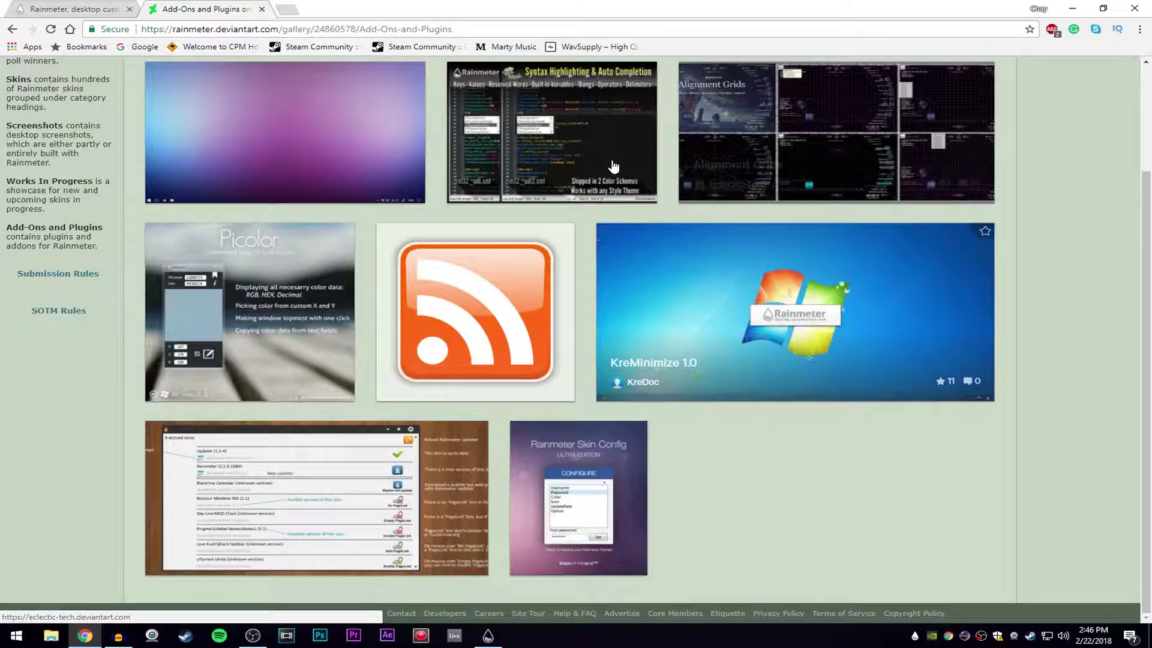
scroll(786, 368, up, 1)
scroll(786, 368, down, 1)
scroll(786, 368, up, 3)
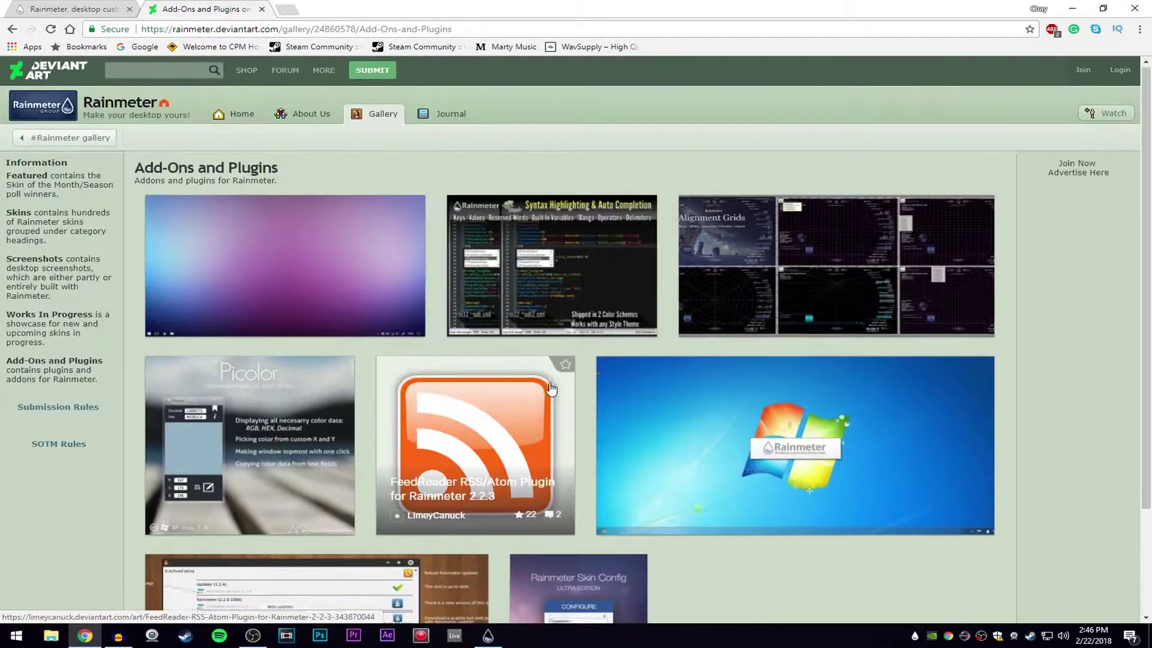
scroll(621, 604, down, 2)
scroll(273, 327, up, 2)
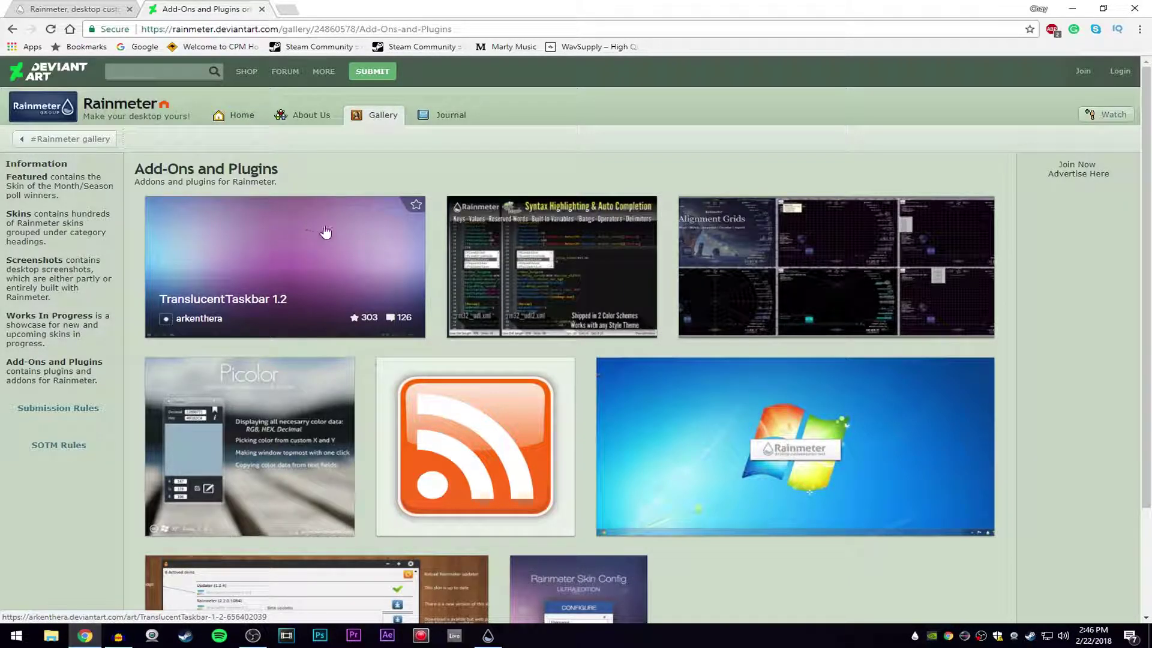
click(297, 241)
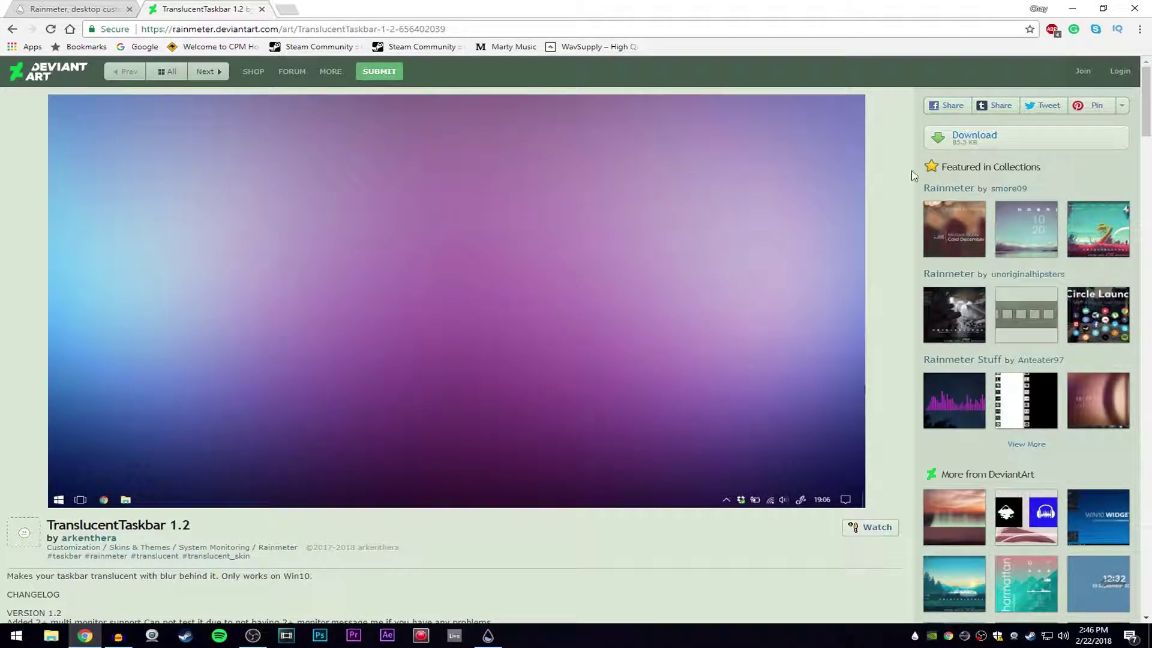
Download the TranslucentTaskbar skin package and view its components in the Rainmeter Skin Installer without installing them.
click(990, 144)
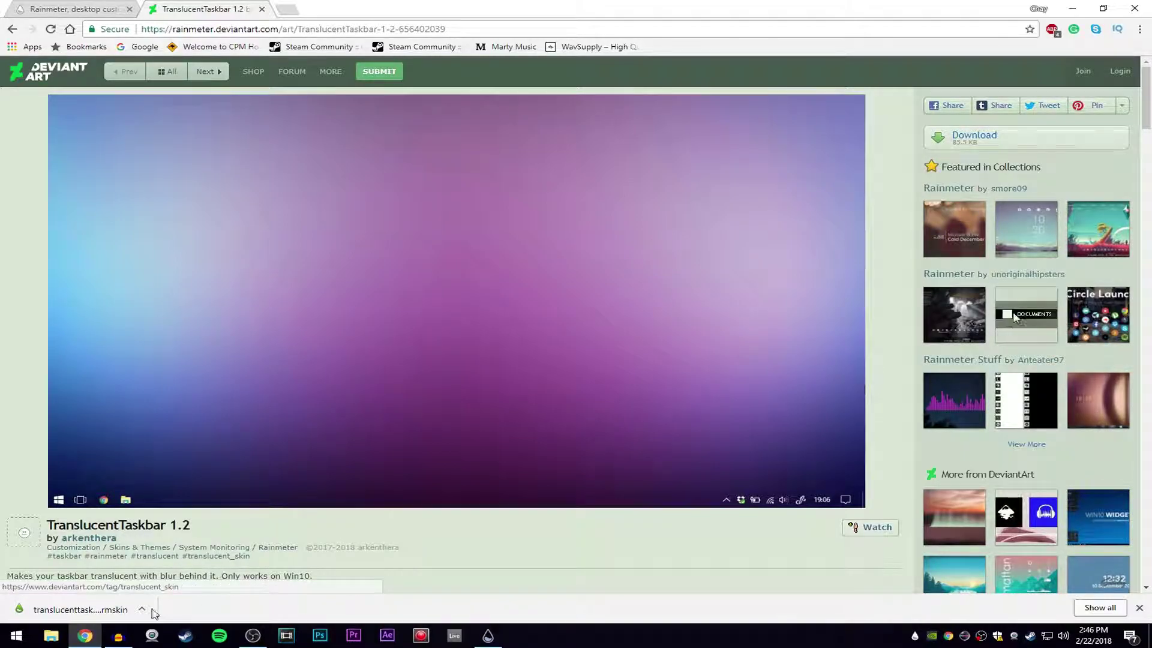
click(81, 609)
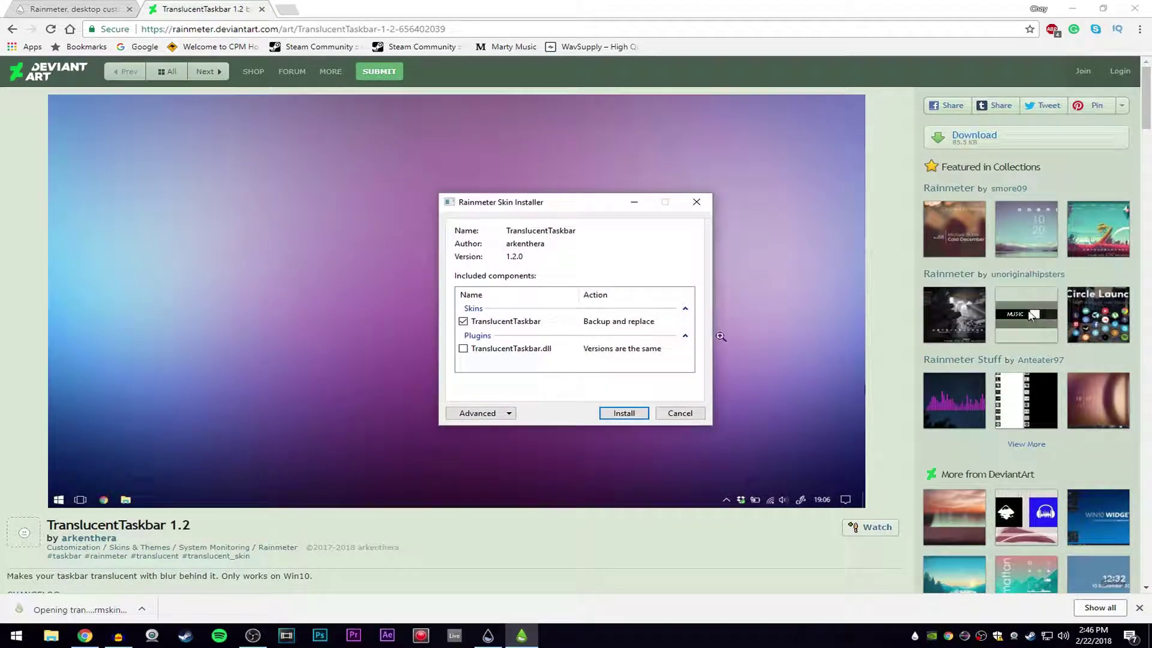
mouse_move(545, 205)
mouse_down()
mouse_move(527, 187)
mouse_move(536, 211)
mouse_up()
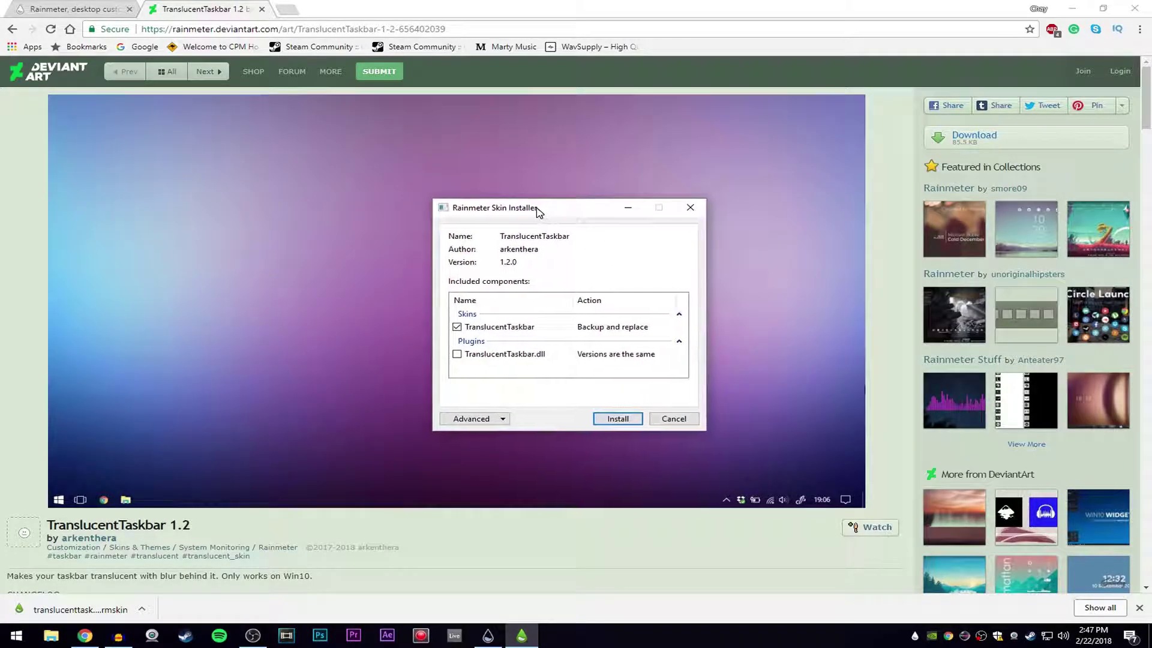
click(681, 208)
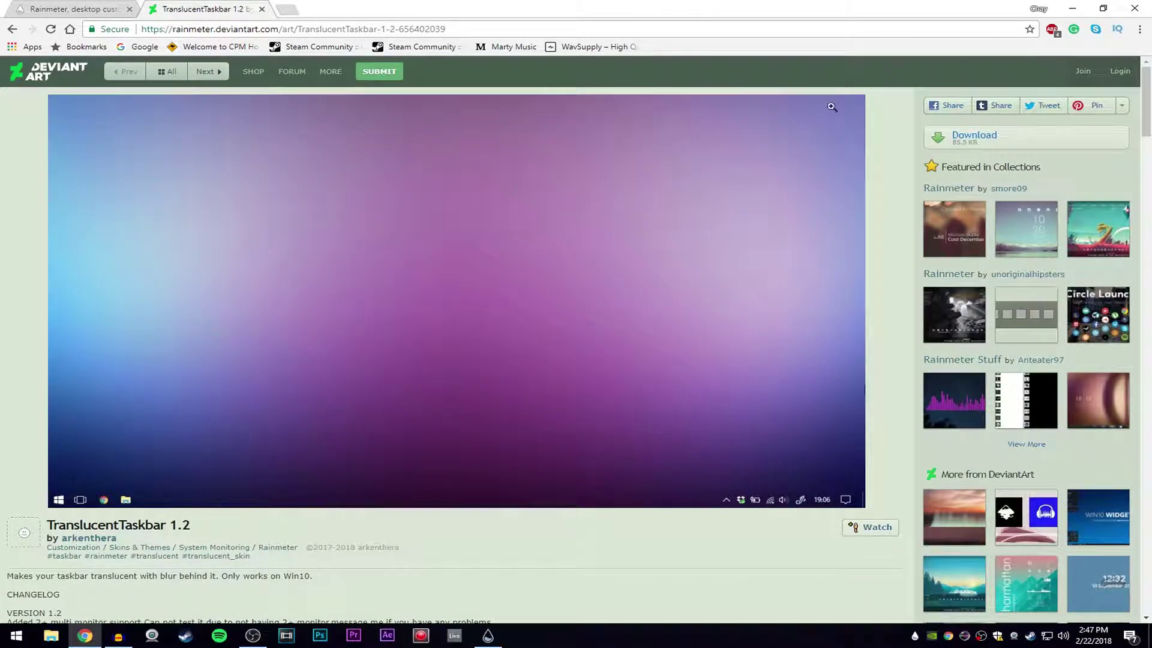
Return to the Manage Rainmeter window and load Sample.ini from the TranslucentTaskbar skin folder.
click(1076, 7)
click(357, 300)
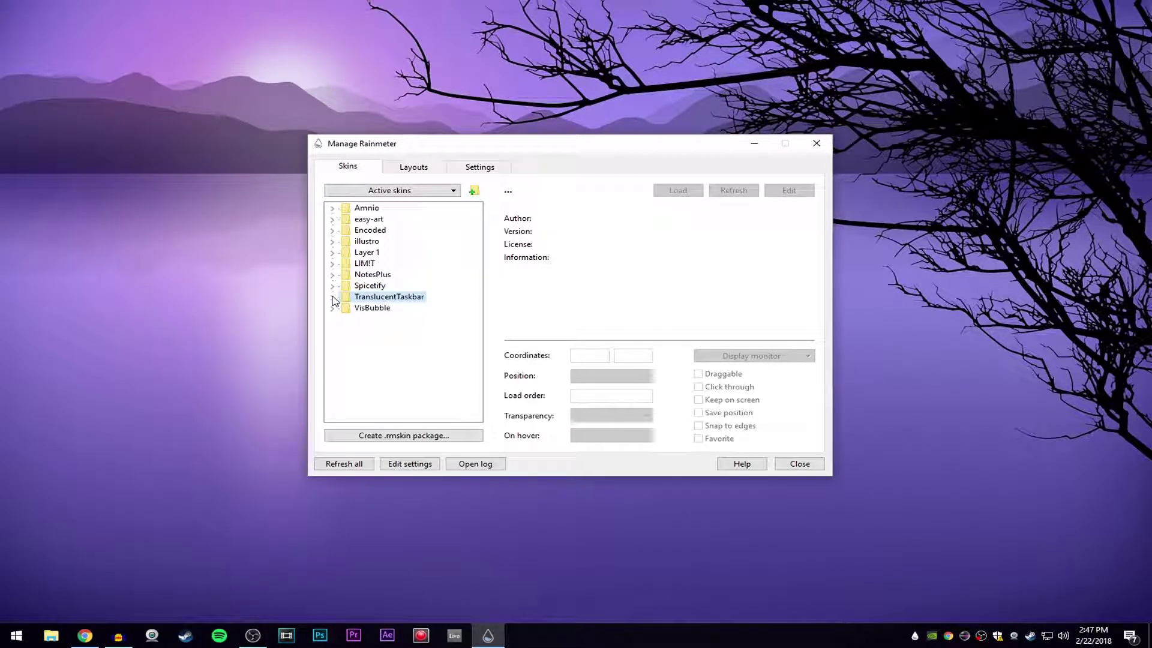
click(332, 299)
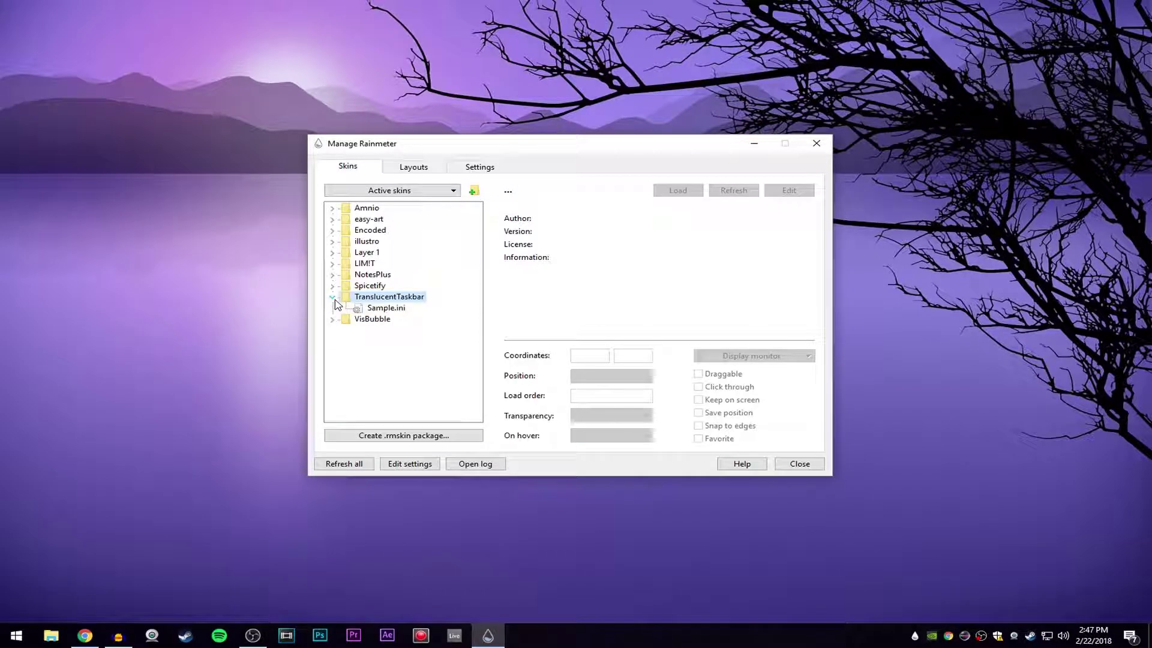
click(390, 308)
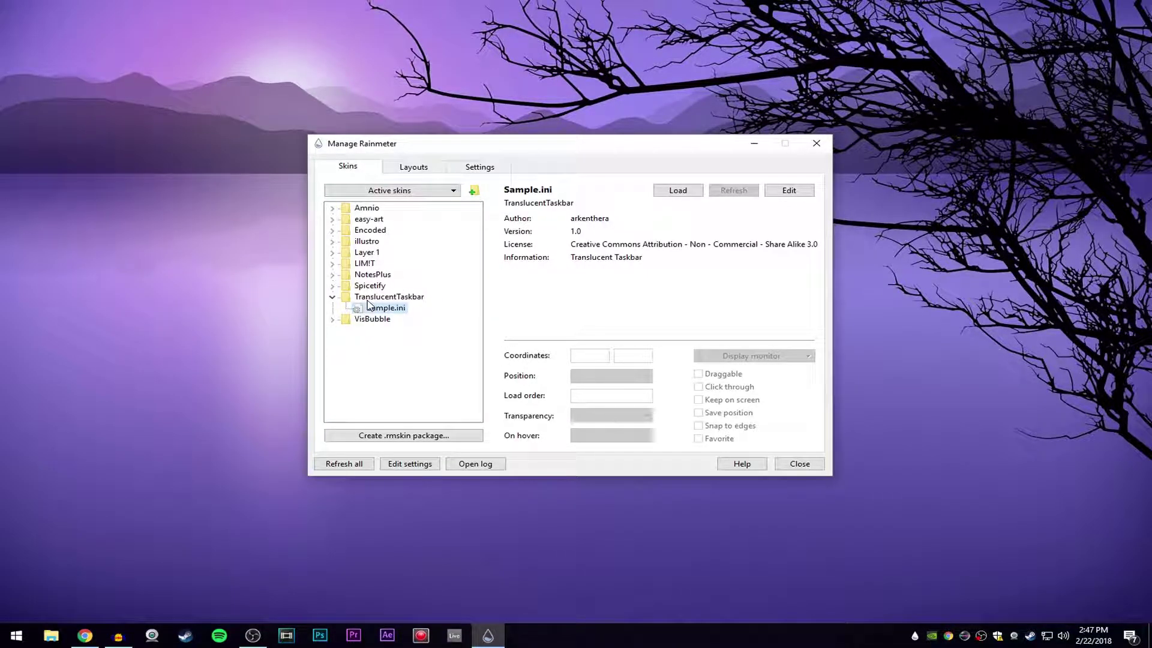
click(677, 192)
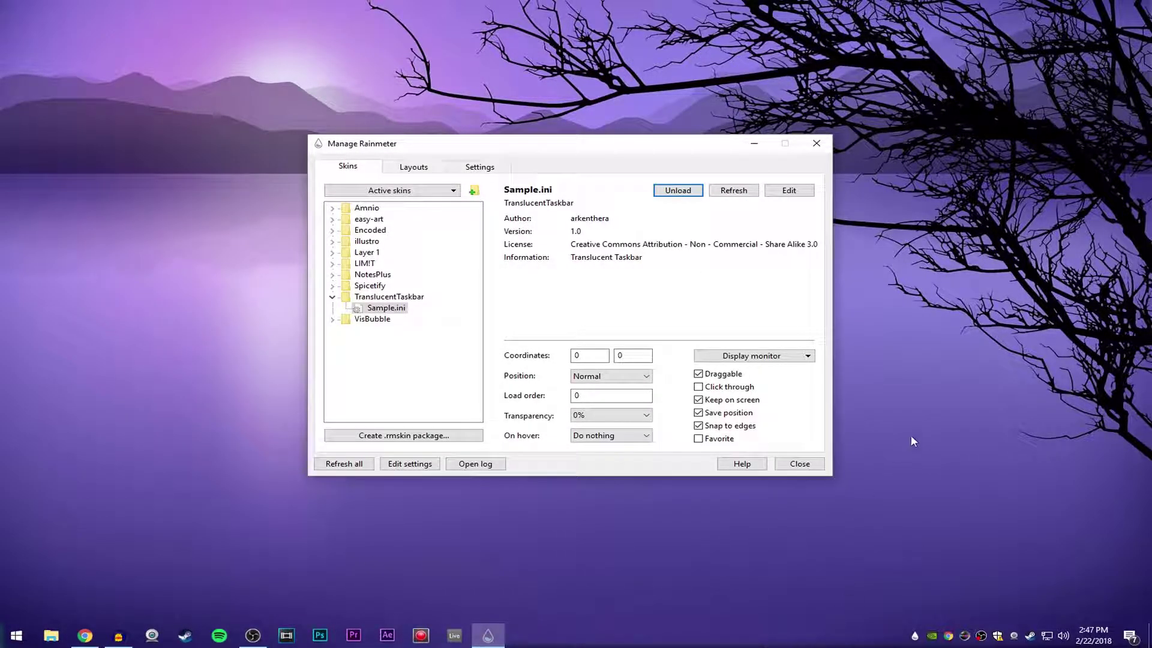
click(333, 298)
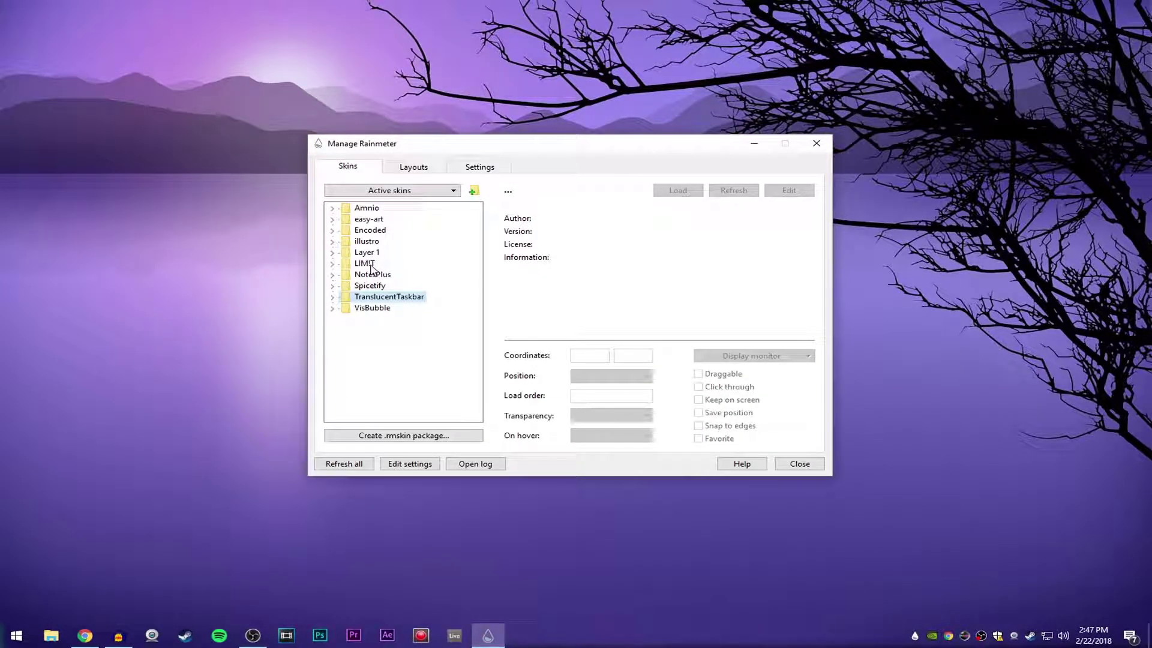
Switch to Chrome and search DeviantArt for "visbubble".
click(373, 308)
click(84, 634)
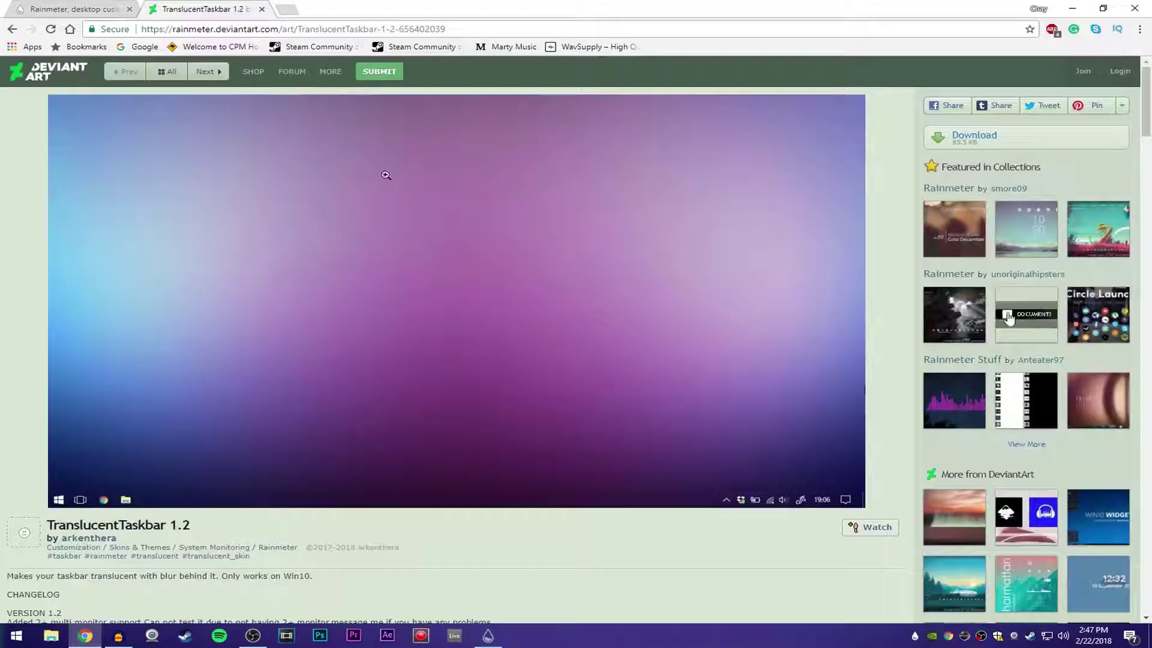
click(12, 30)
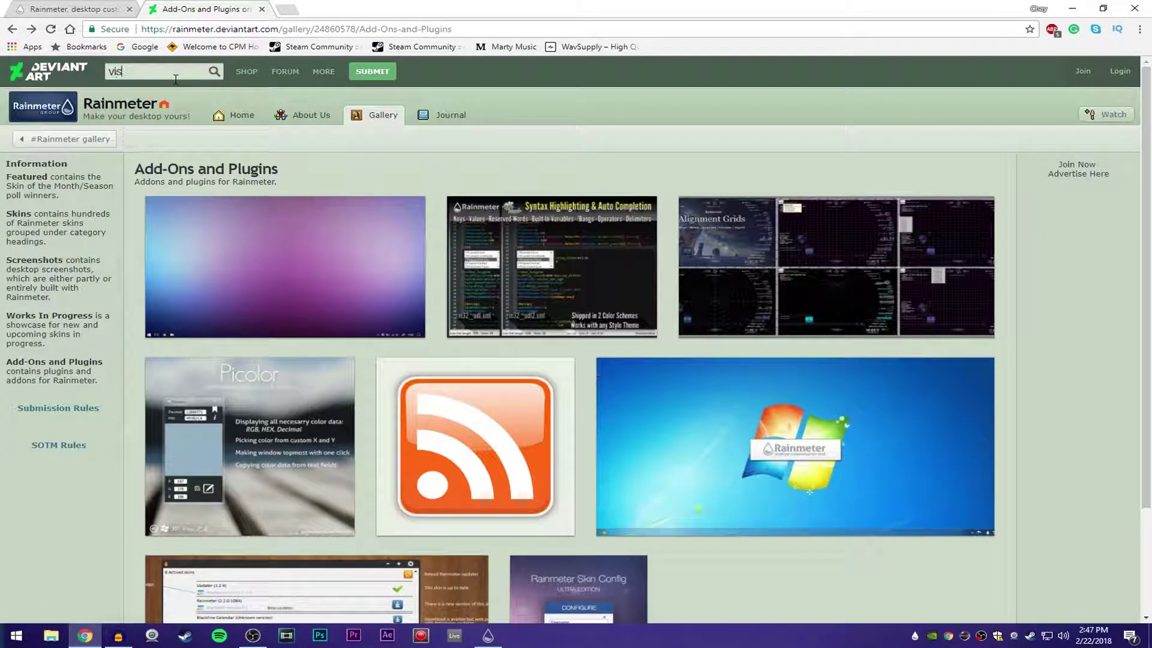
click(176, 79)
text(visbubble)
key(Return)
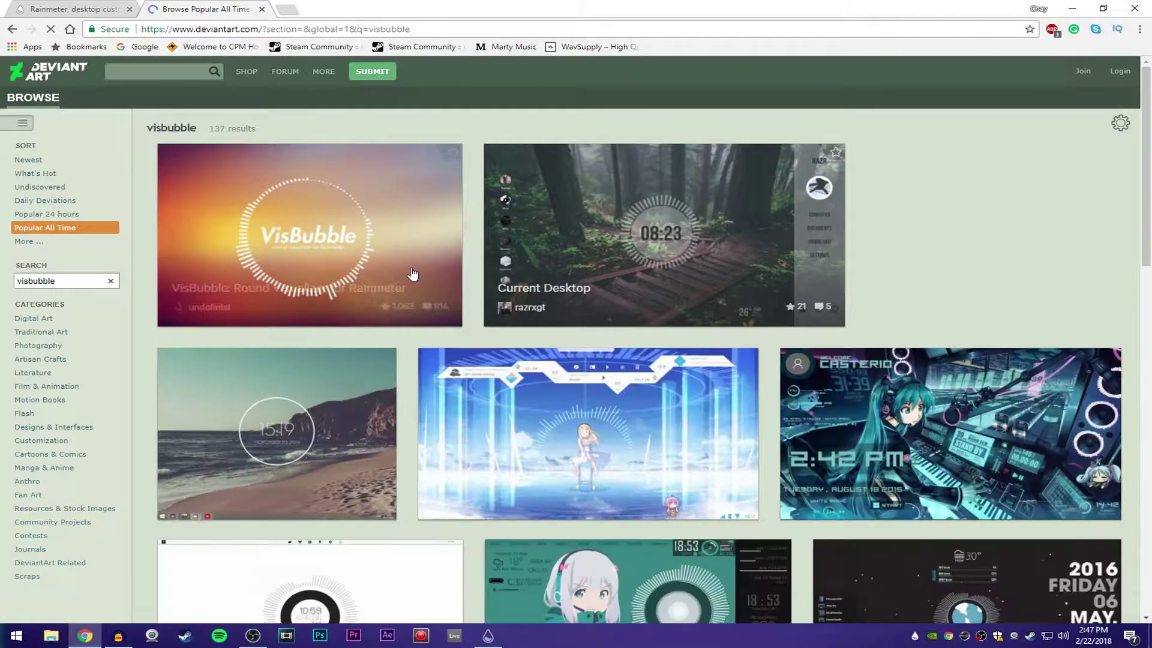
Open the VisBubble page, download its skin package and view it in the Rainmeter Skin Installer without installing it.
click(404, 214)
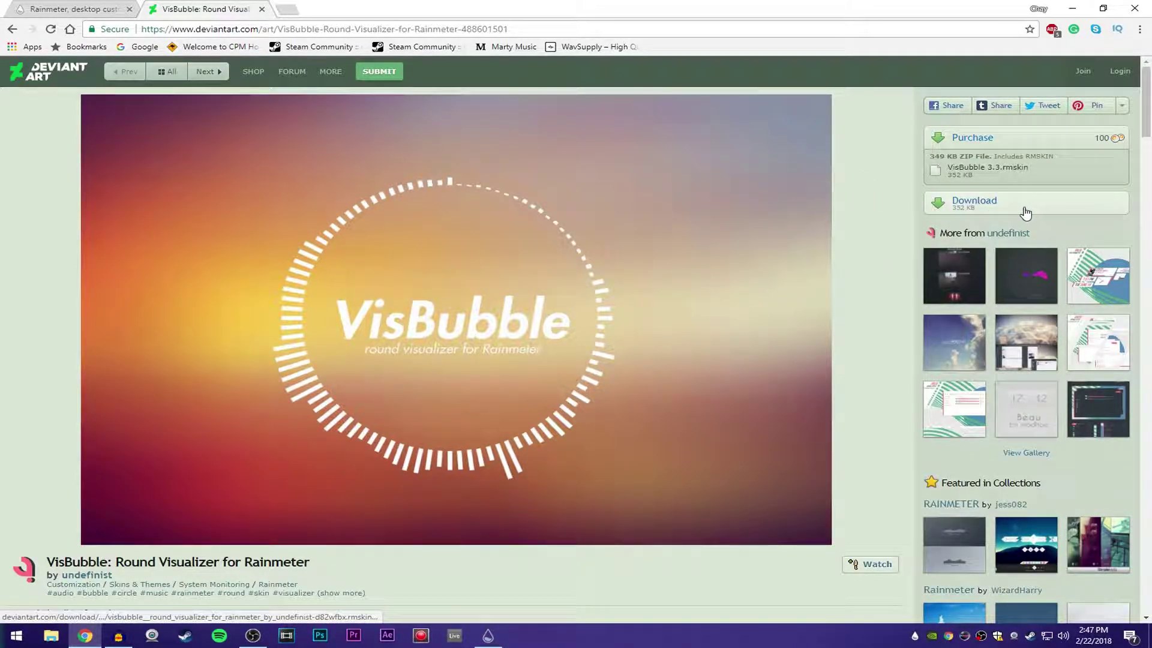
click(988, 207)
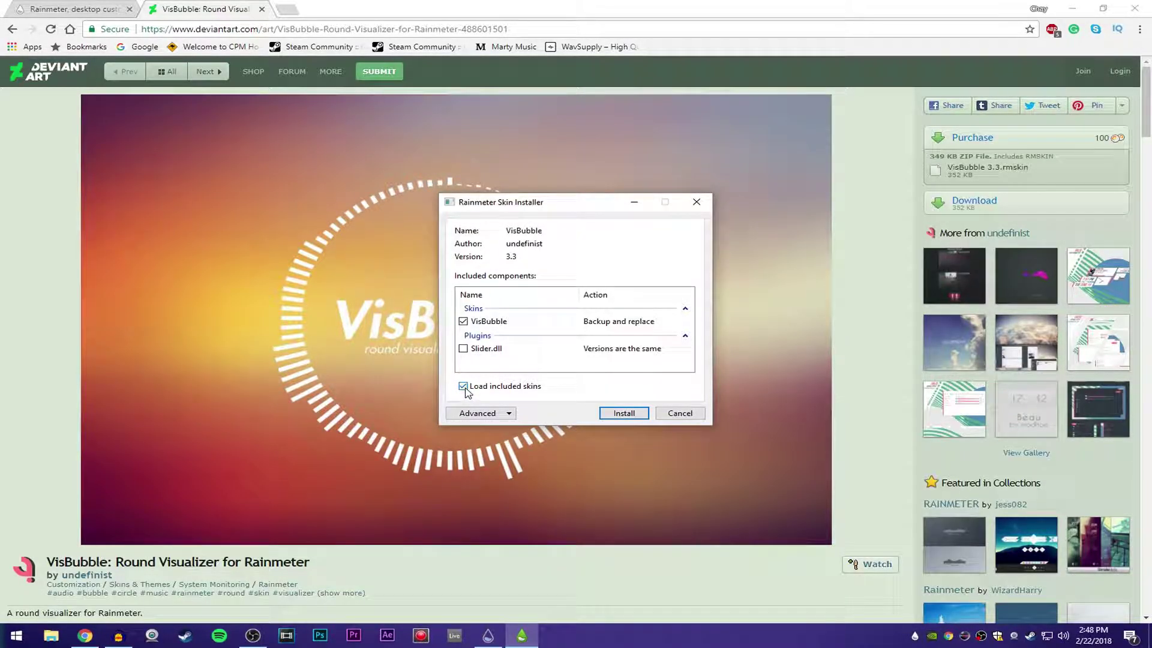
click(463, 387)
click(699, 206)
click(1073, 8)
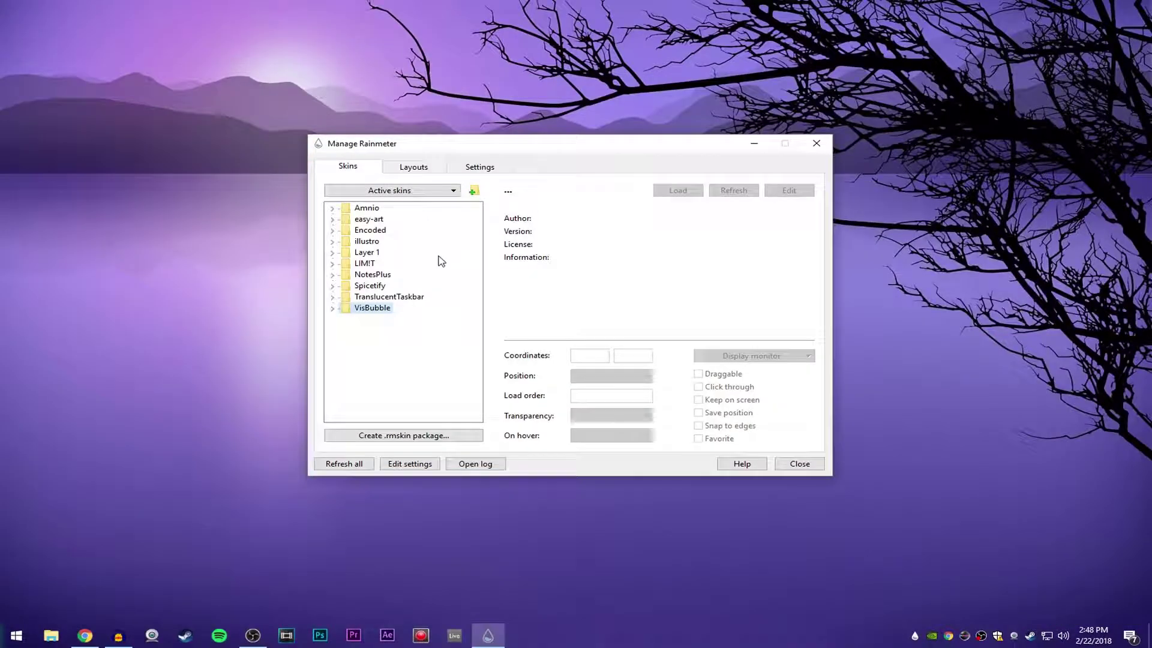
Load BarExtrude.ini from the VisBubble skin folder in the Manage Rainmeter window.
click(332, 311)
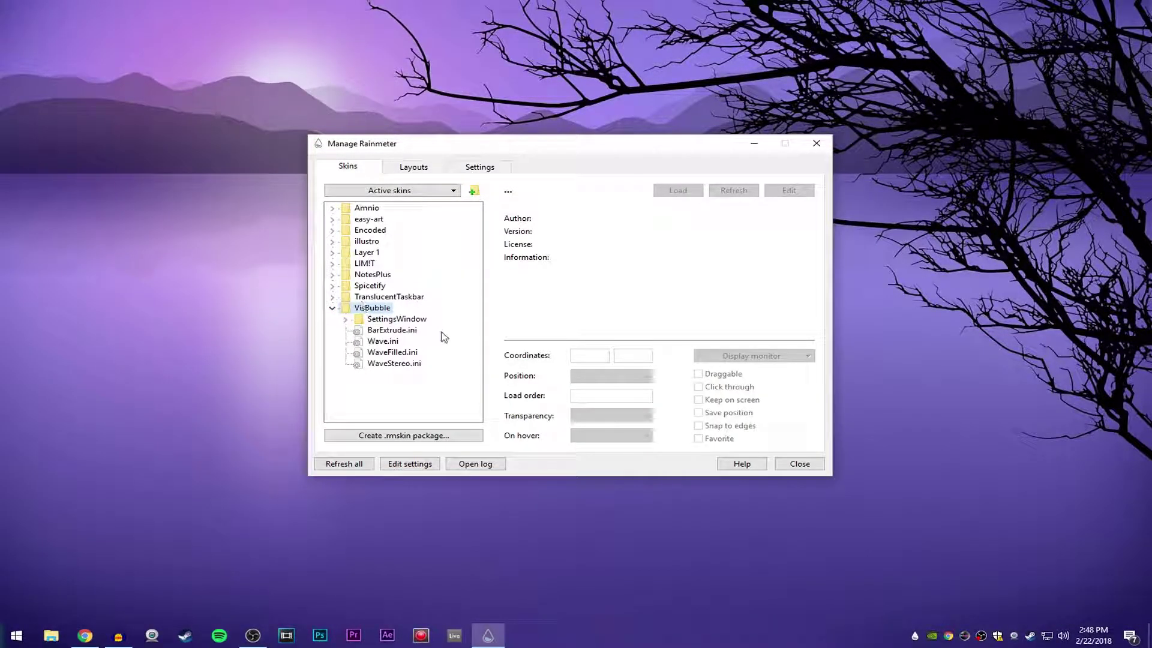
click(390, 330)
click(679, 190)
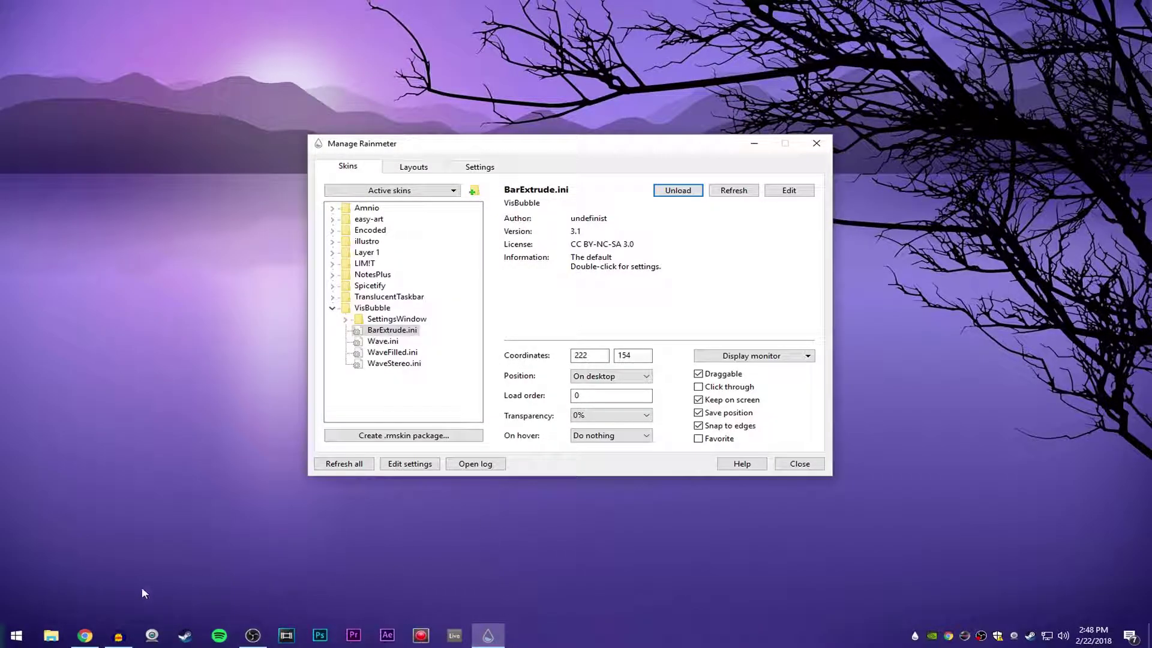
Switch to Chrome, search for "lofi" in a new tab and open the lofi hip hop radio stream on YouTube.
click(85, 635)
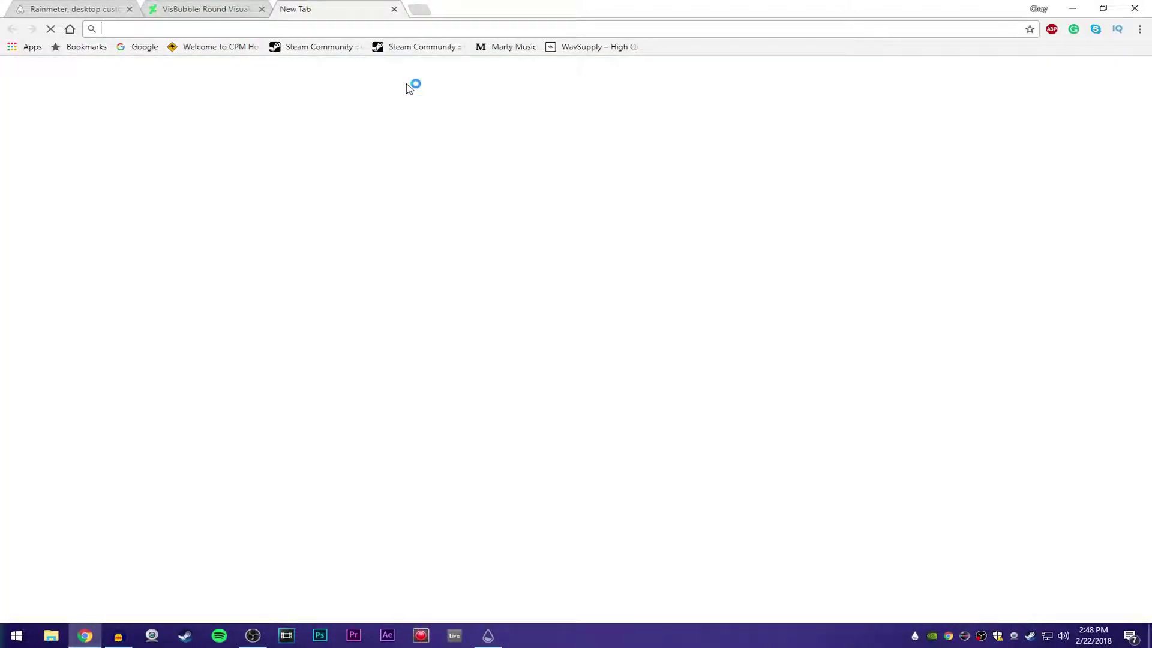
text(lofi)
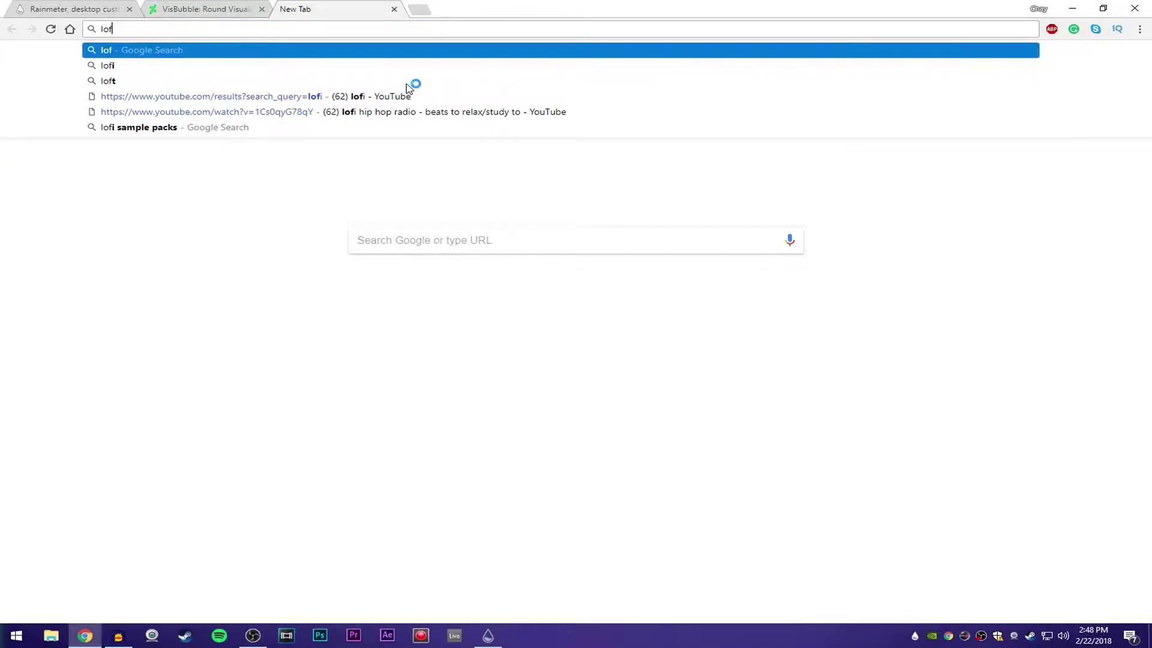
key(Return)
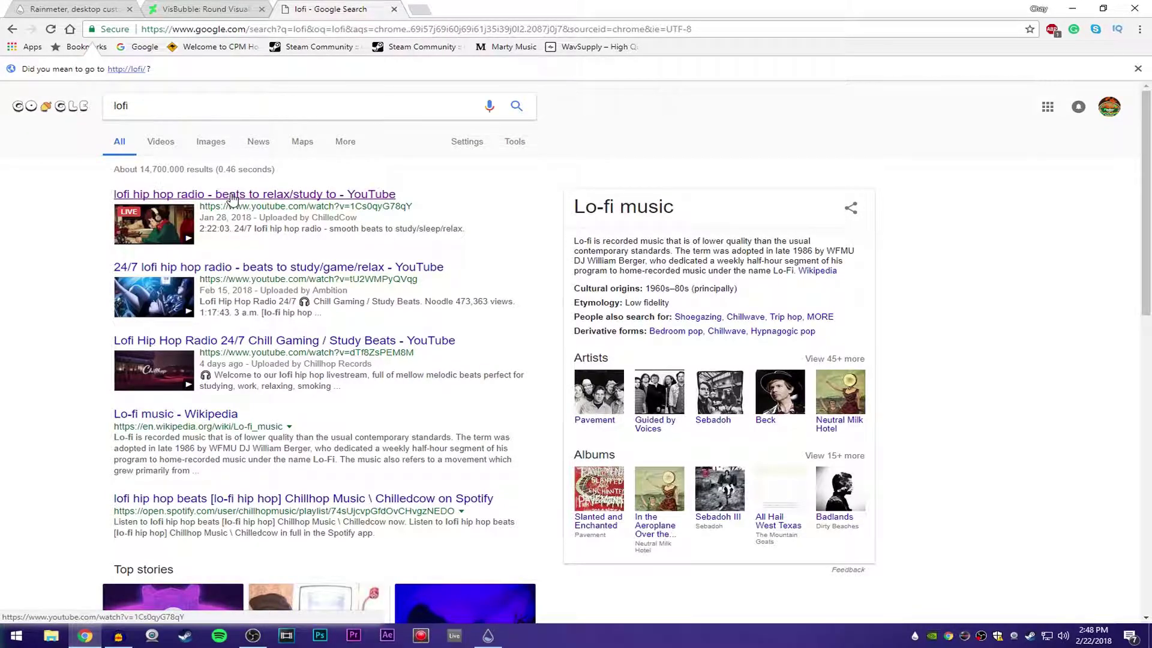
click(232, 195)
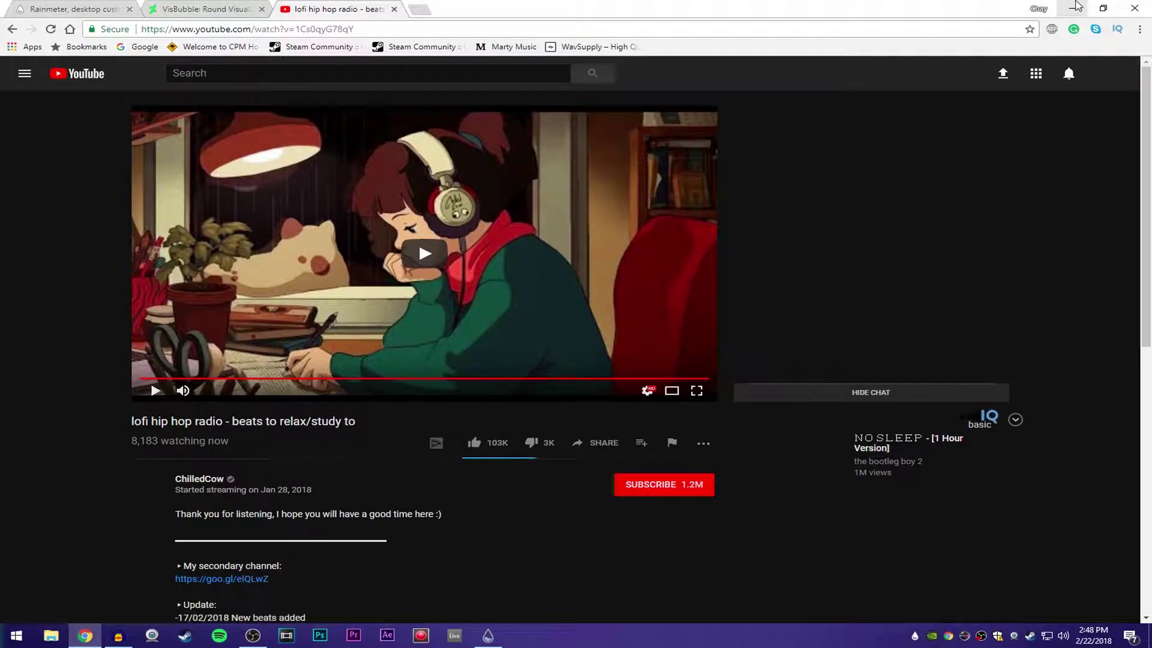
click(1073, 7)
Move the Manage Rainmeter window aside and reposition the VisBubble visualizer to about coordinates 356, 254.
drag(475, 162, 788, 171)
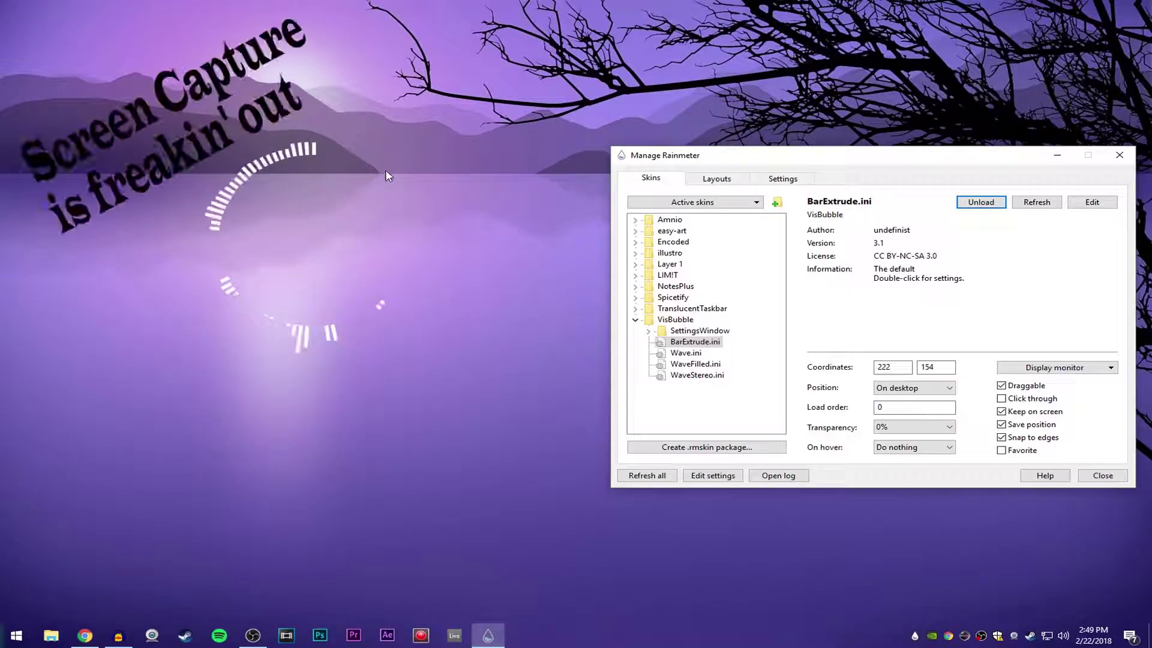
drag(386, 175, 419, 257)
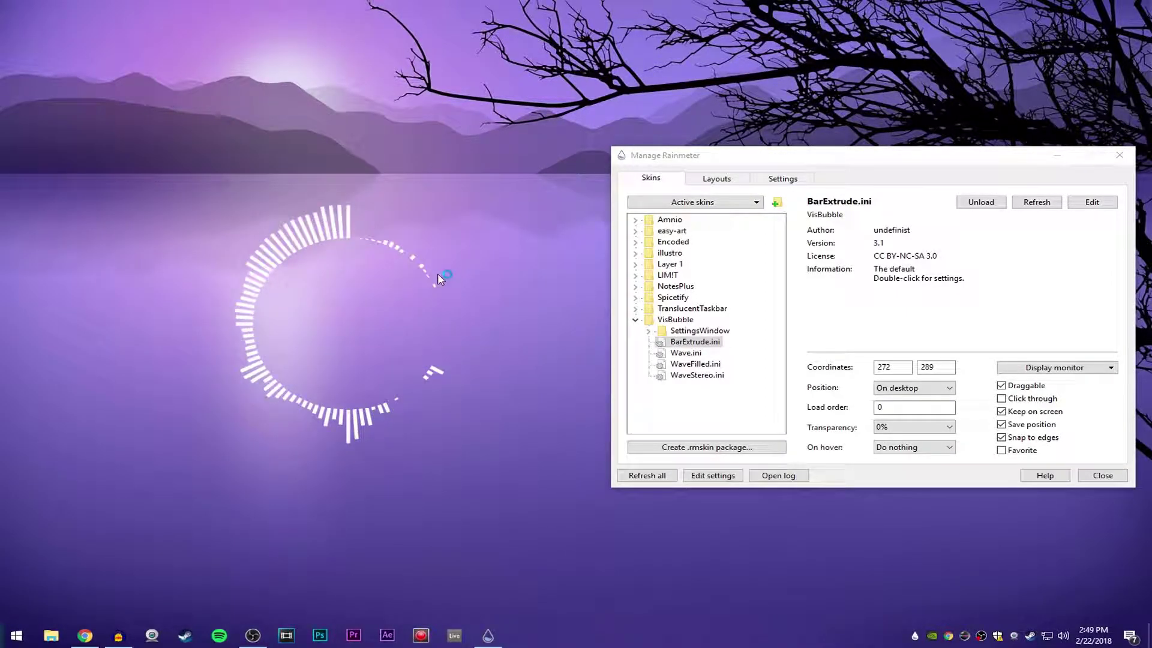
drag(439, 279, 489, 258)
Advance the desktop background to the teal coffee cup wallpaper.
right_click(523, 504)
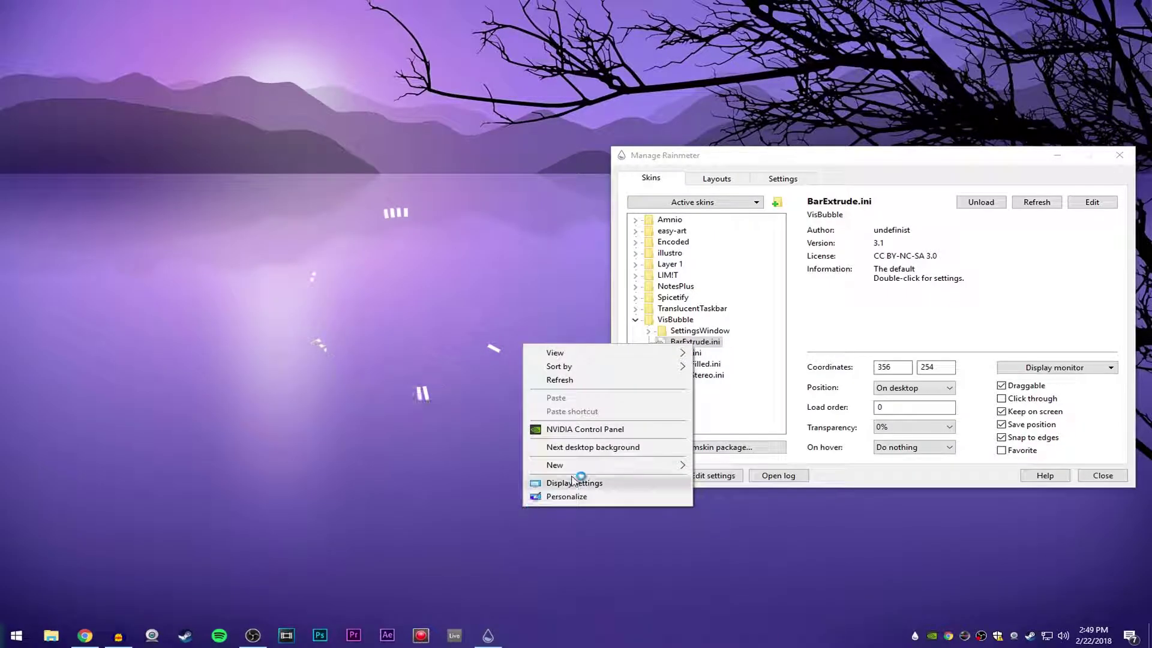
click(591, 447)
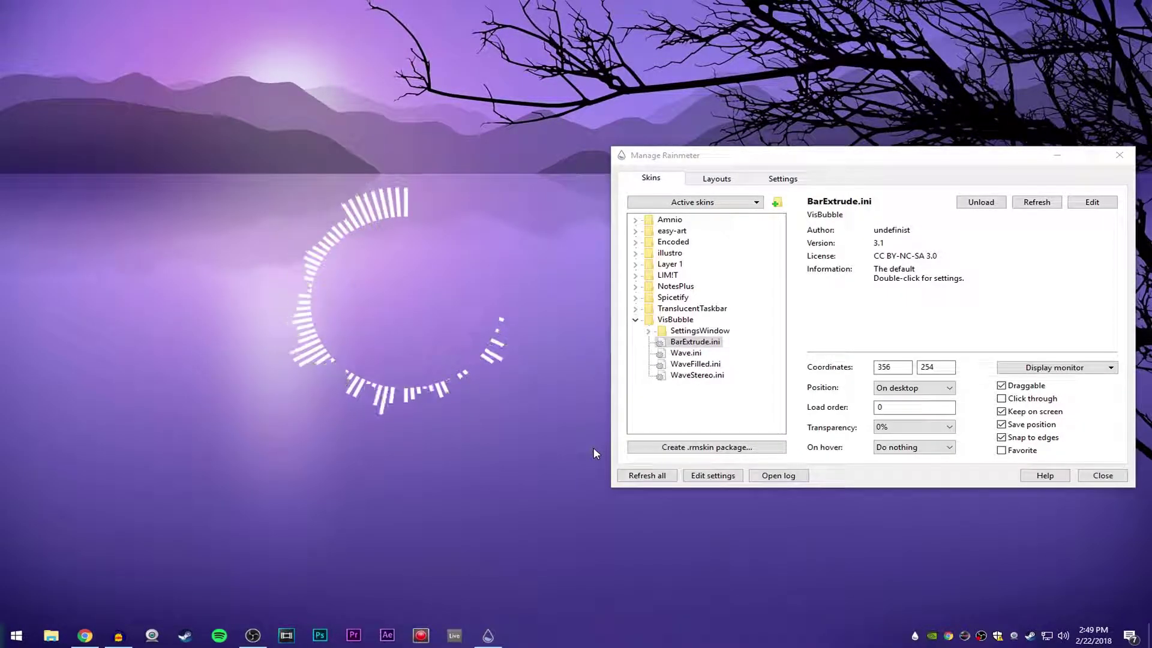
right_click(505, 501)
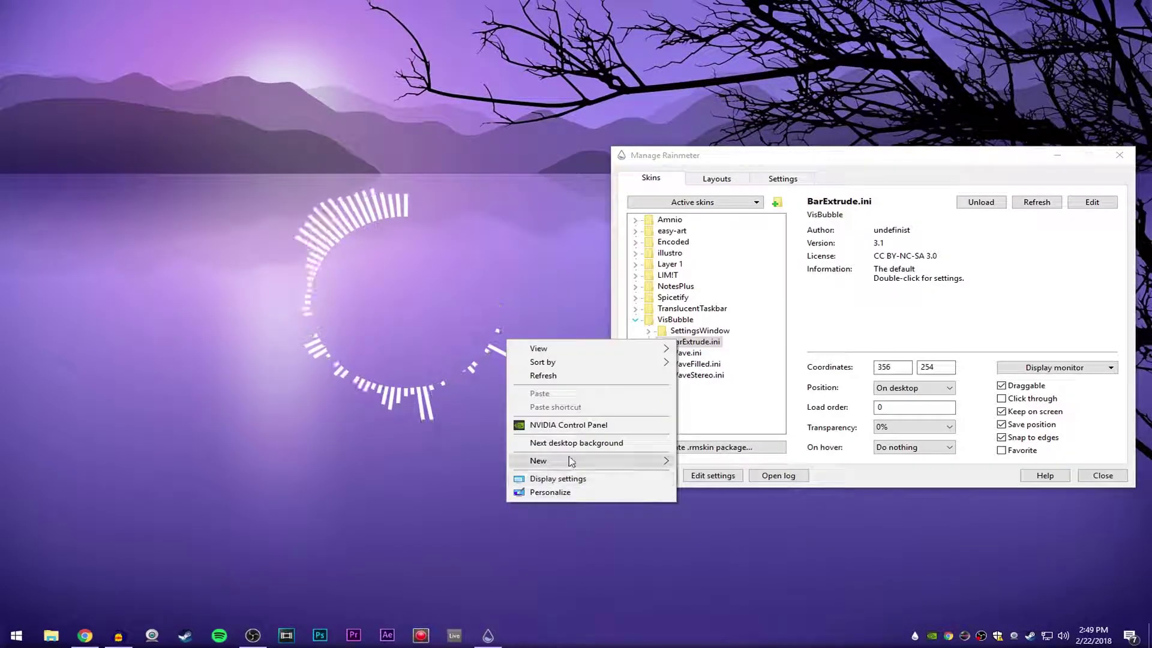
click(586, 443)
Try the visualizer over the coffee cup on the wallpaper, then move it off to about coordinates 820, 364.
drag(835, 161, 0, 81)
drag(384, 216, 873, 391)
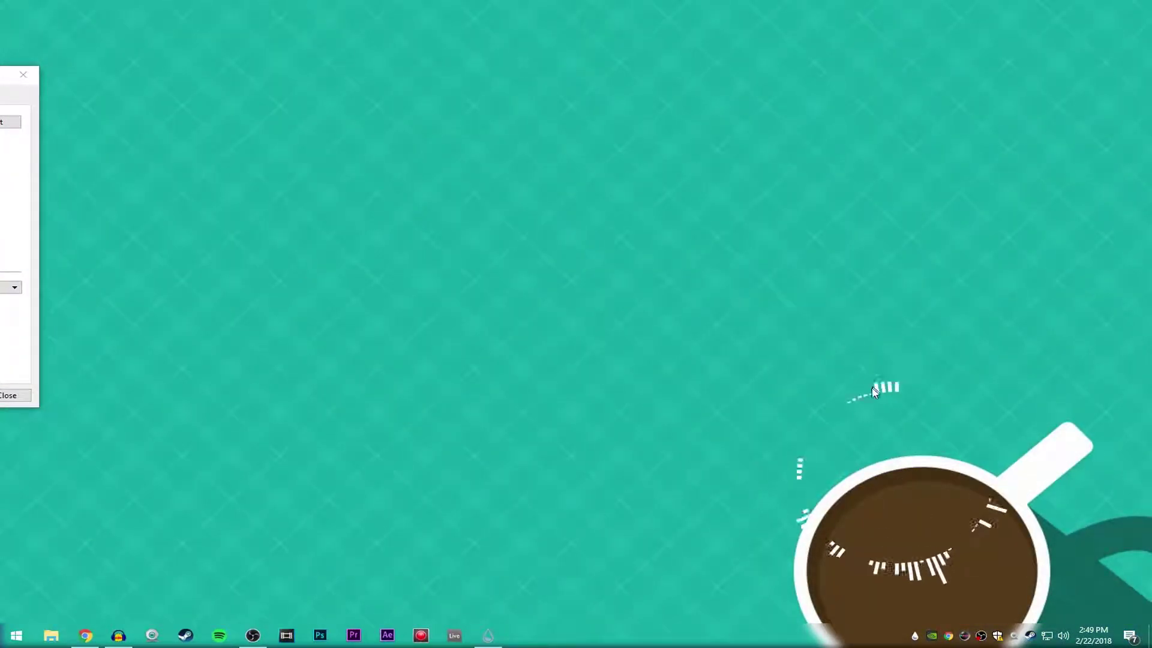
drag(931, 541, 726, 373)
Bring the Manage Rainmeter window back into view and cycle the desktop background to the purple lake wallpaper.
drag(18, 74, 634, 57)
right_click(491, 399)
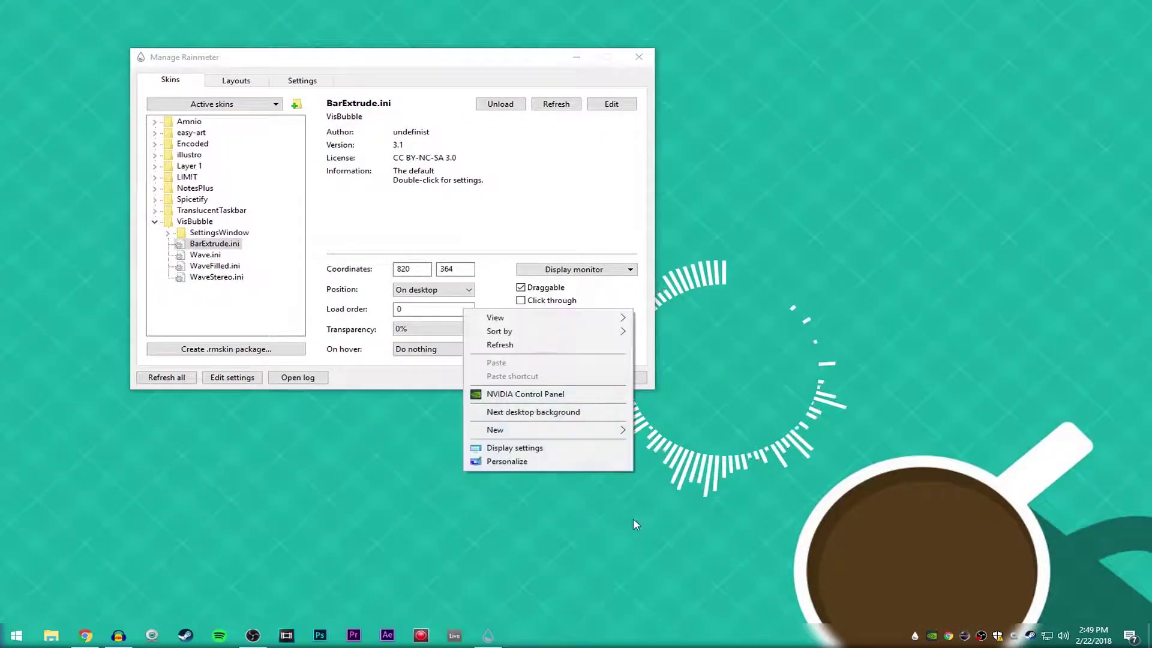
click(540, 412)
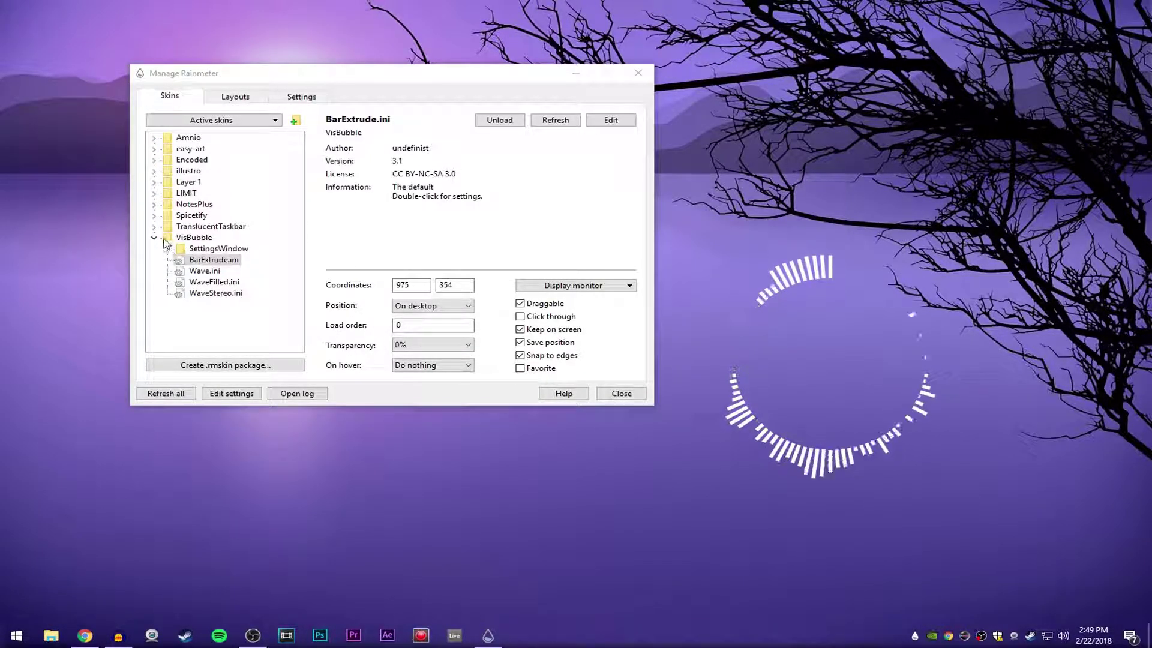
Unload the VisBubble BarExtrude.ini skin and collapse its folder.
click(500, 120)
drag(366, 75, 638, 132)
click(311, 292)
Load Launcher1.ini from the Launcher 1 folder of the Amnio skin's Launchers and view it on the desktop.
double_click(324, 191)
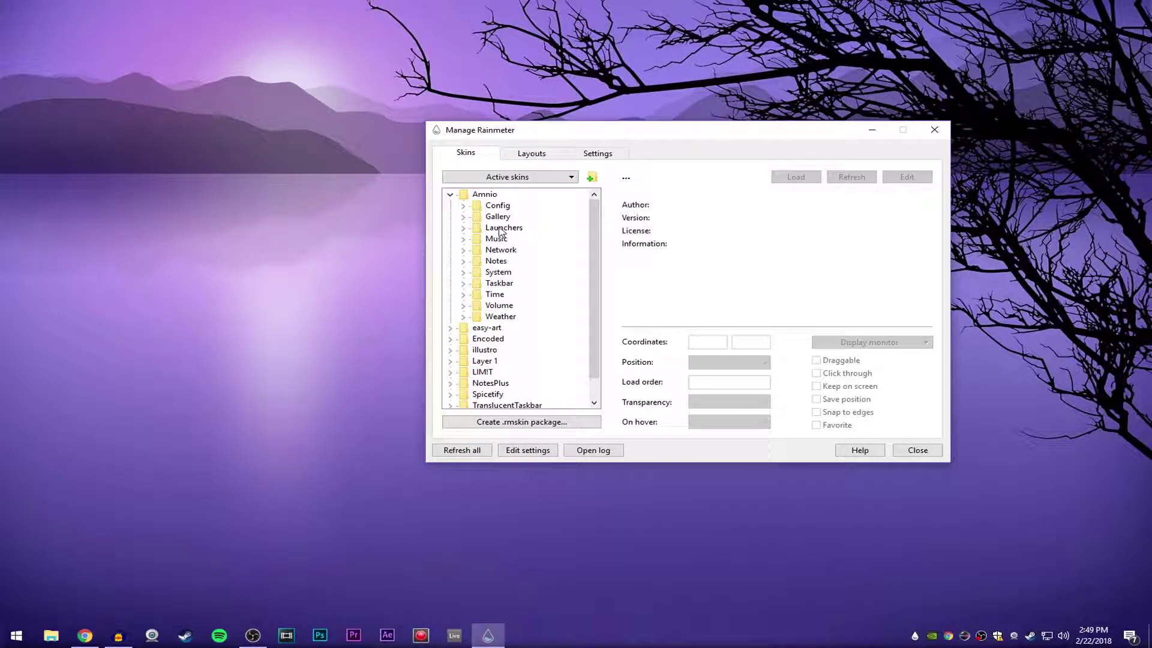
click(464, 228)
click(477, 240)
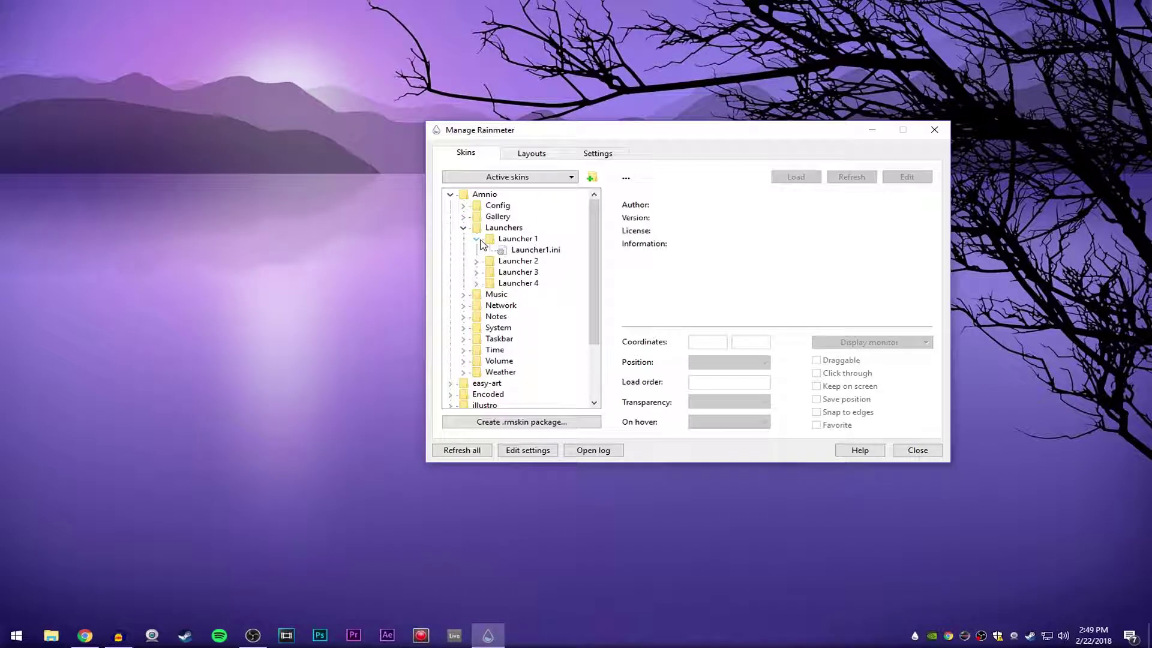
click(535, 250)
click(796, 177)
drag(745, 135, 814, 187)
click(95, 201)
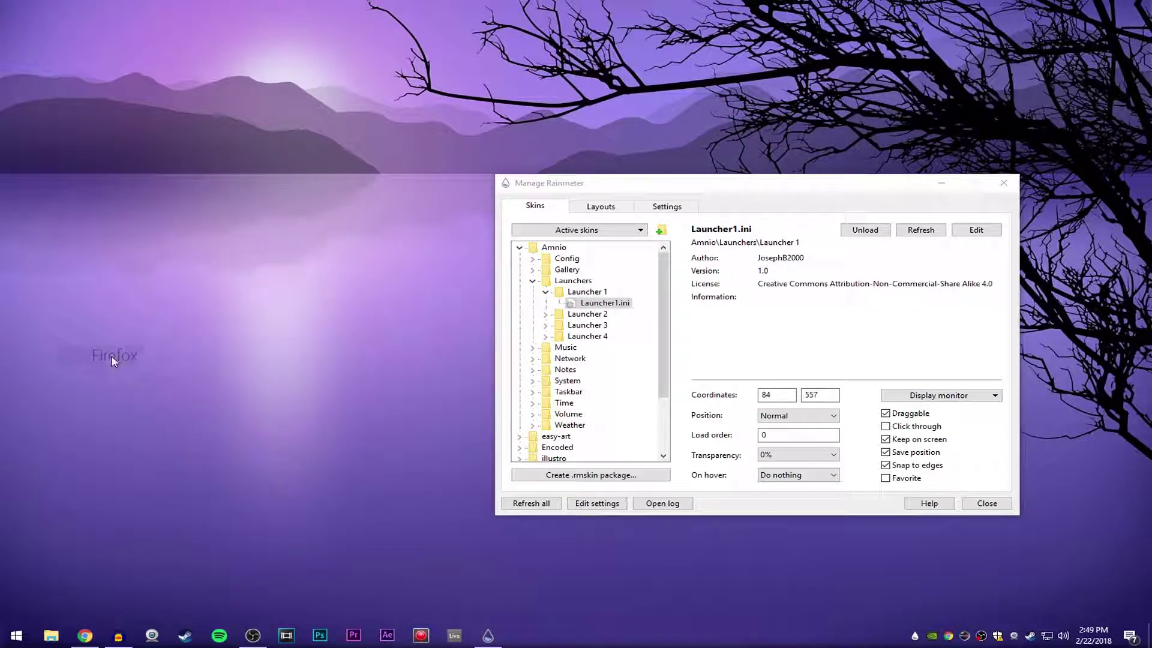
Unload Launcher1.ini and collapse the Launcher 1 and Launchers folders.
click(861, 230)
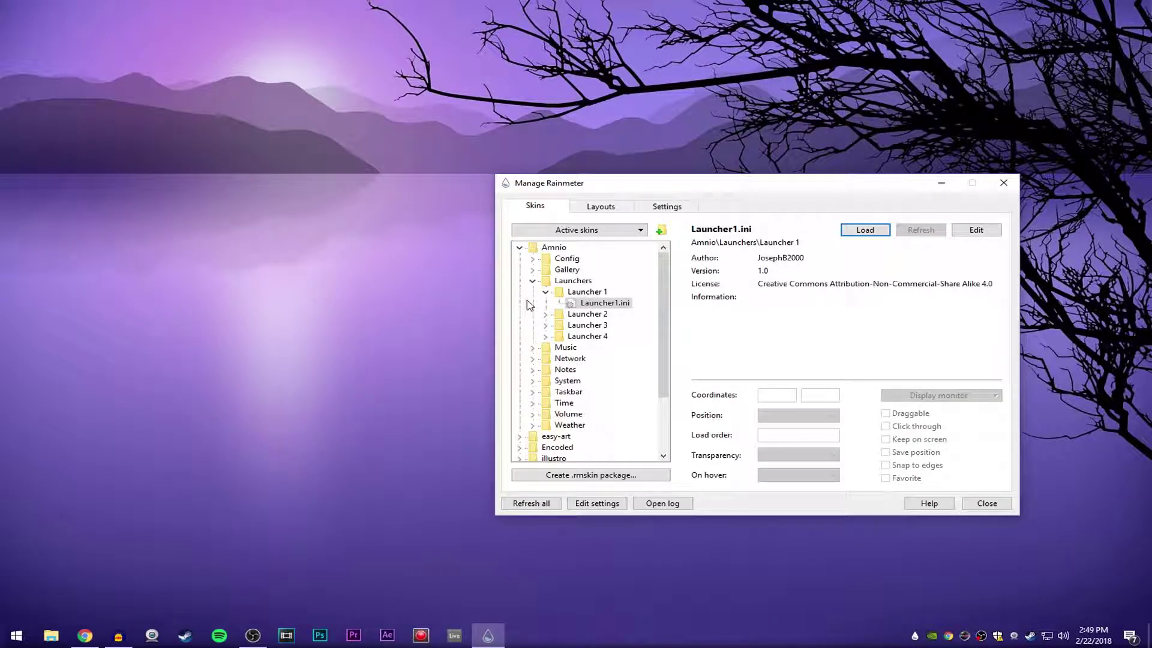
click(546, 292)
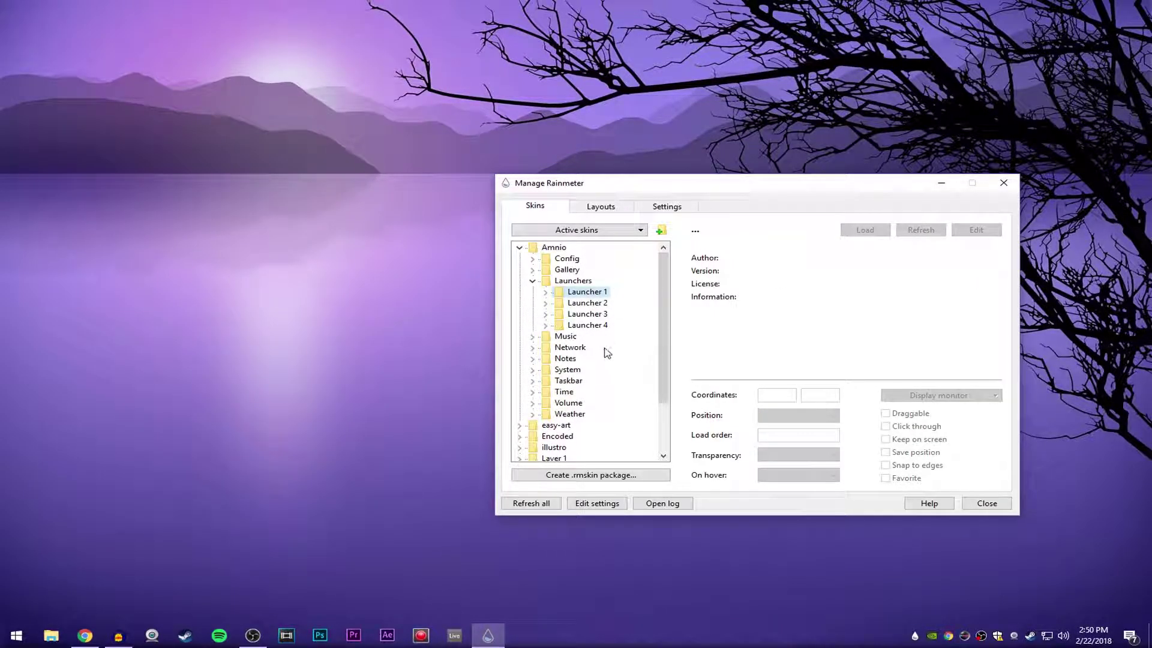
drag(693, 193, 697, 65)
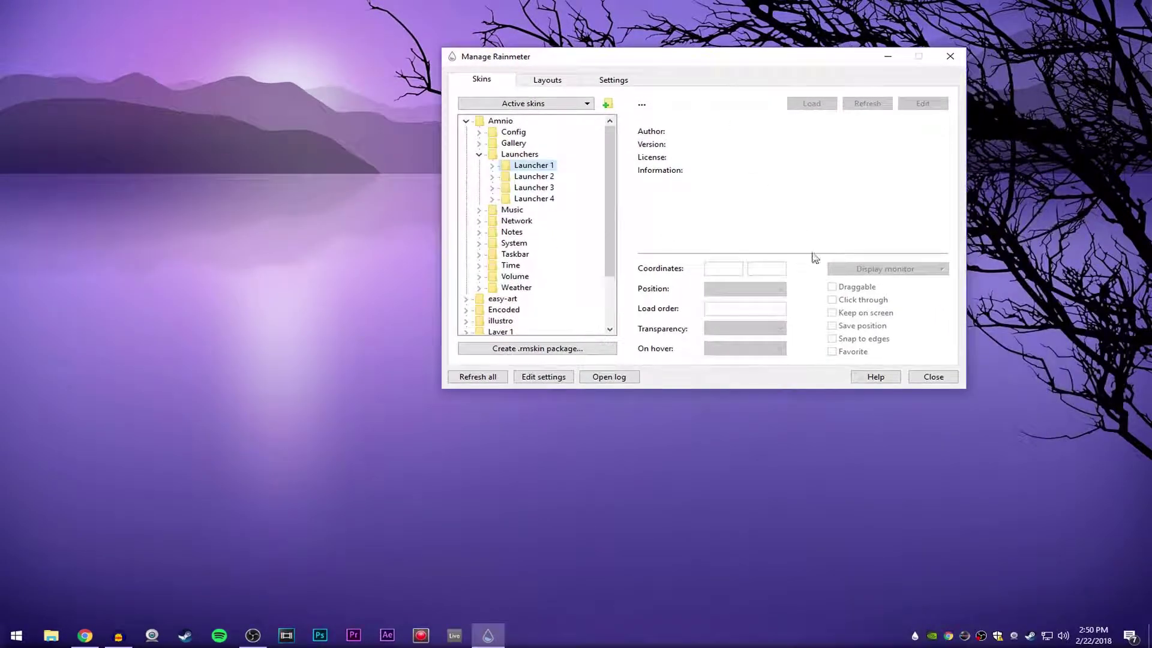
click(479, 154)
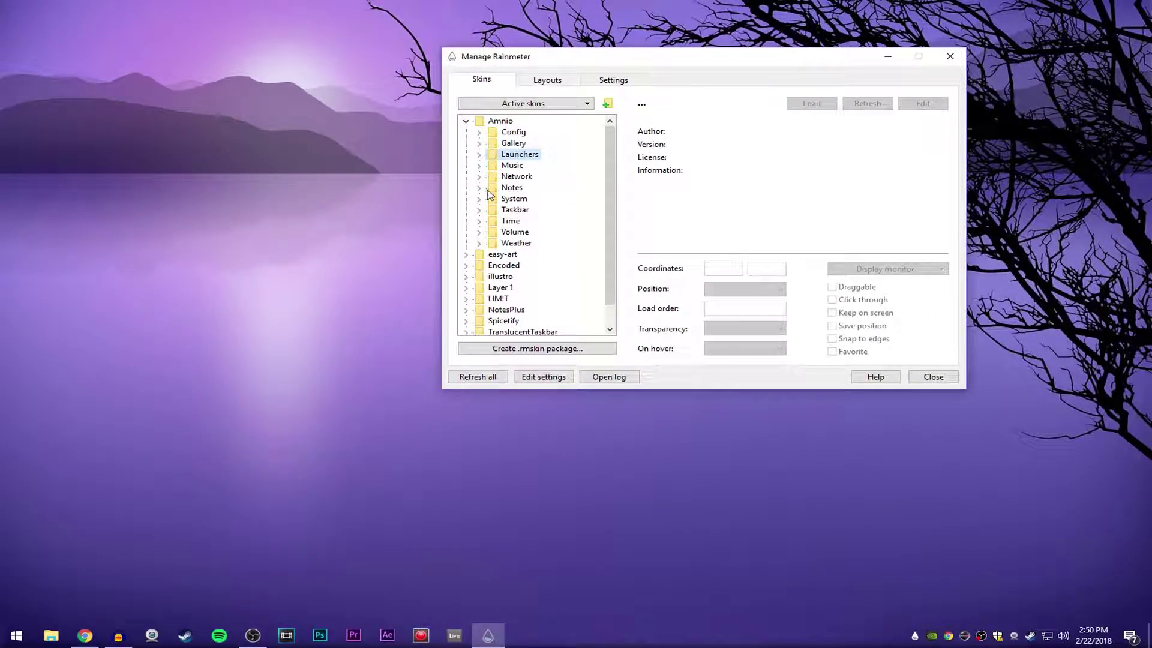
Load DigitalClock.ini from the Amnio skin's Time folder.
click(479, 221)
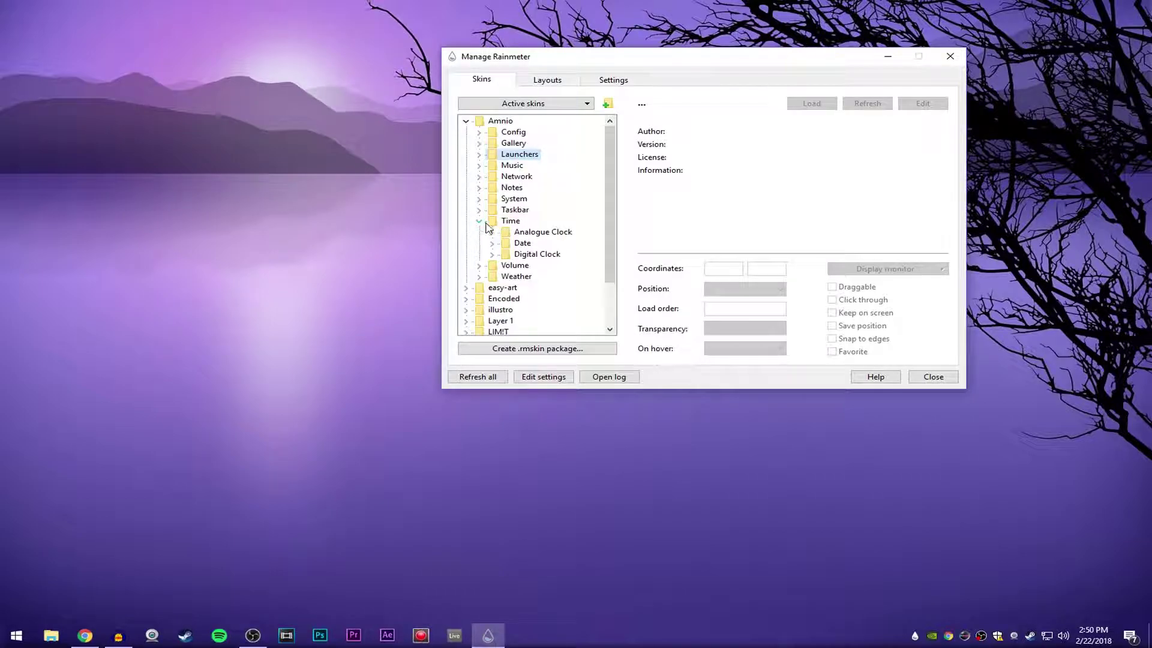
click(492, 254)
click(564, 266)
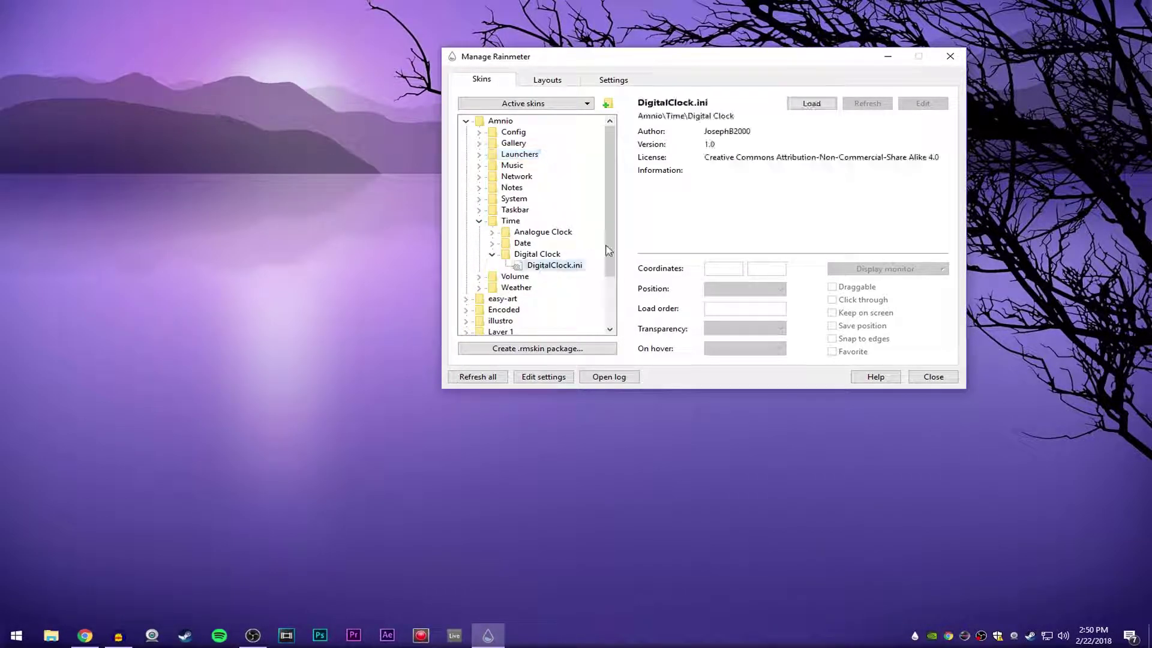
click(811, 103)
Load Date.ini from the Amnio Time folder and move the Manage Rainmeter window clear of the clock and date.
drag(675, 57, 617, 149)
click(495, 328)
click(545, 339)
click(816, 188)
drag(693, 142, 389, 415)
drag(482, 415, 855, 108)
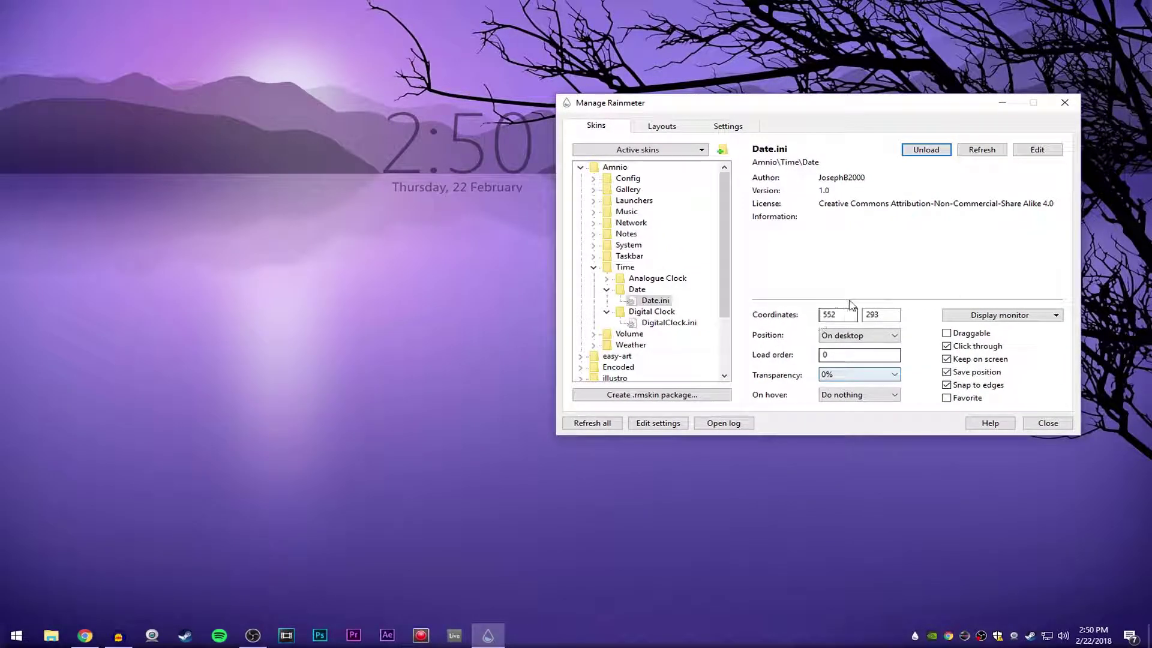
View the available Position options for the Date.ini skin without changing the setting.
click(889, 335)
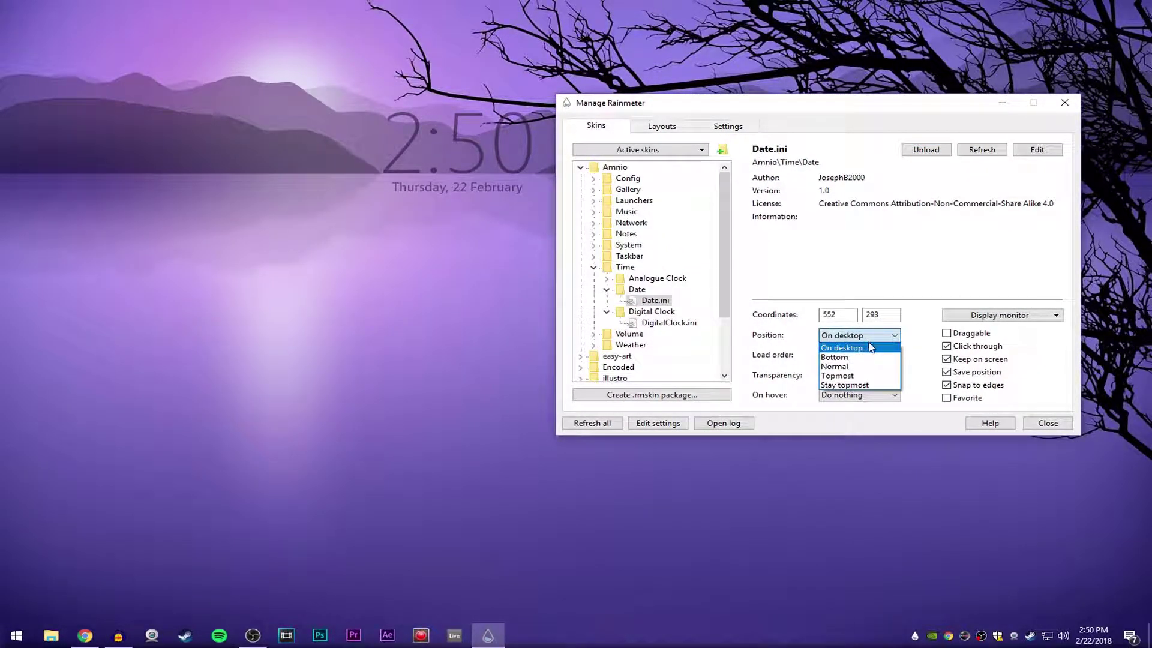
click(922, 326)
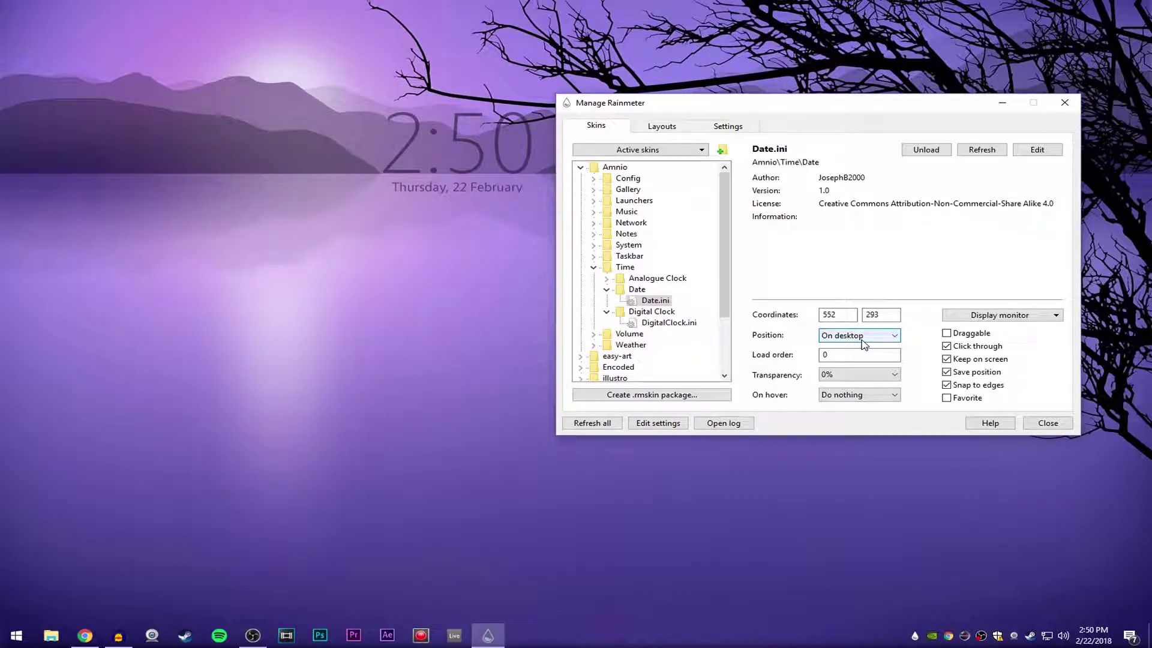
Switch to Chrome, close the YouTube stream tab and return to the Manage Rainmeter window.
click(90, 635)
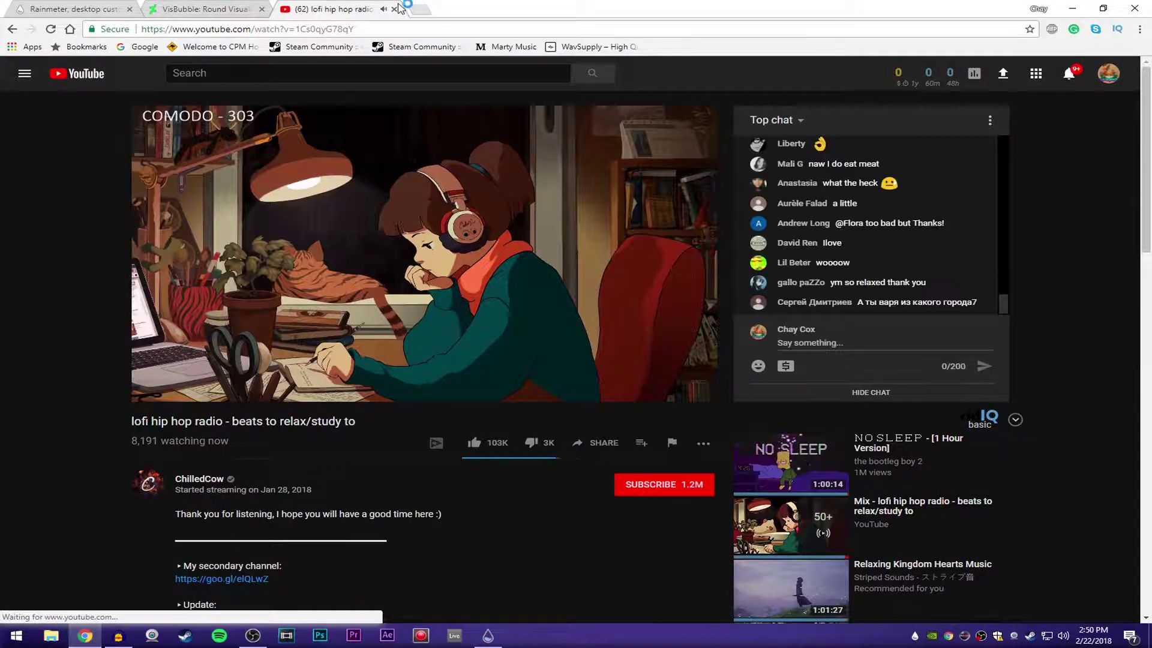
click(395, 9)
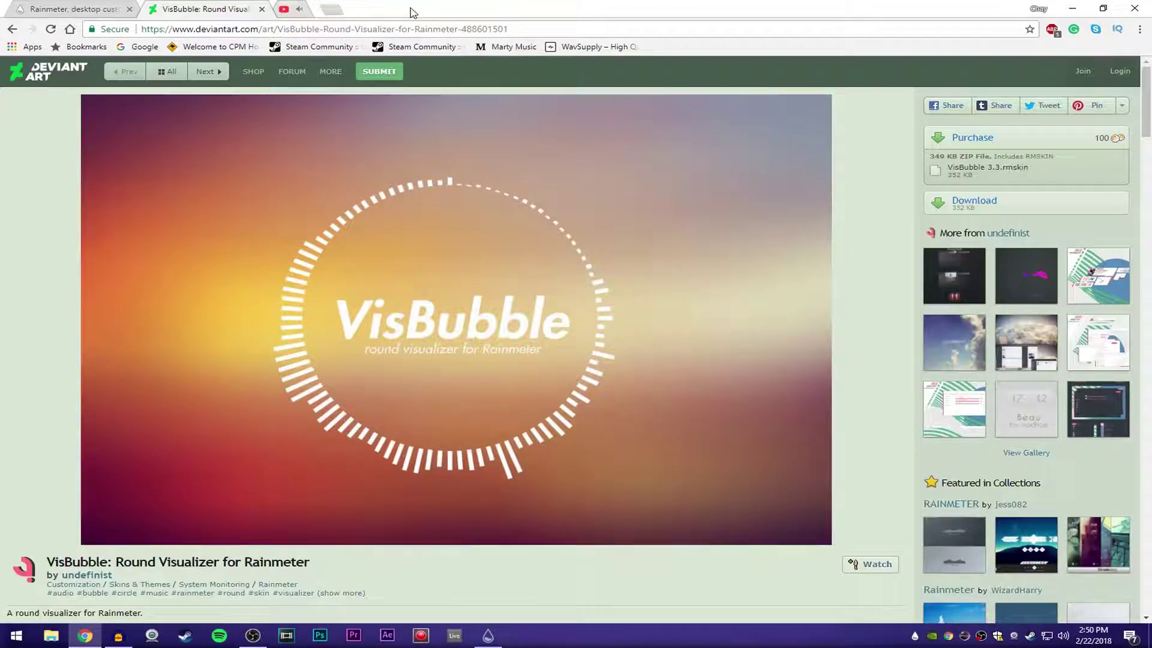
click(1077, 7)
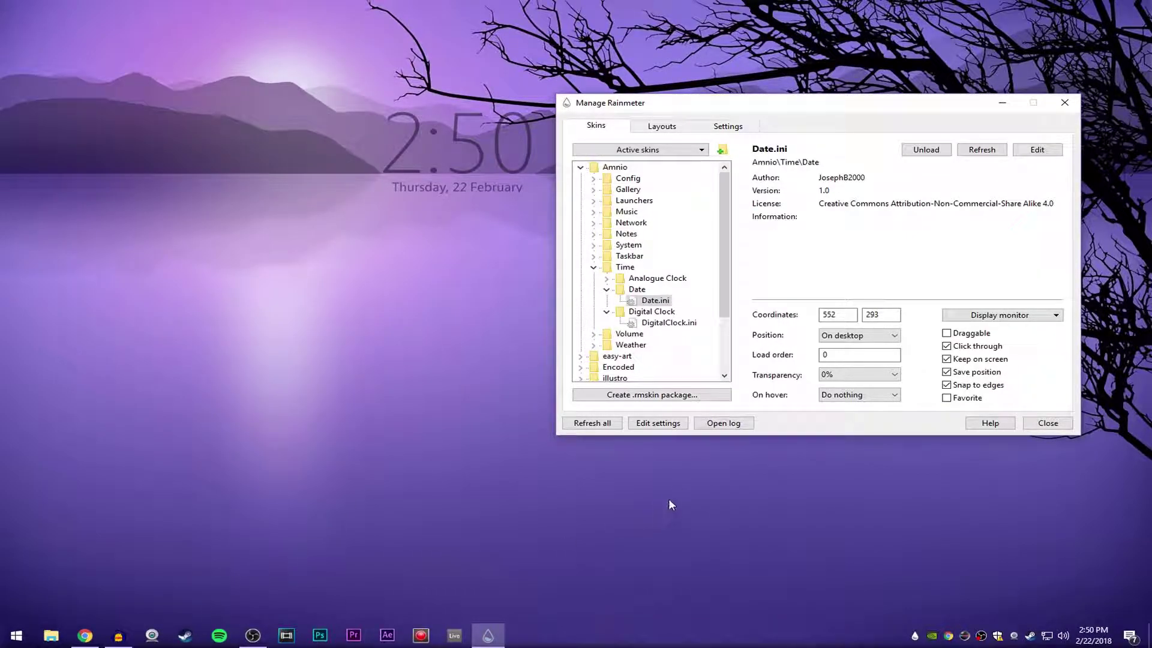
Try 70% transparency on the Date.ini skin, then set it back to 0%.
drag(760, 106, 477, 233)
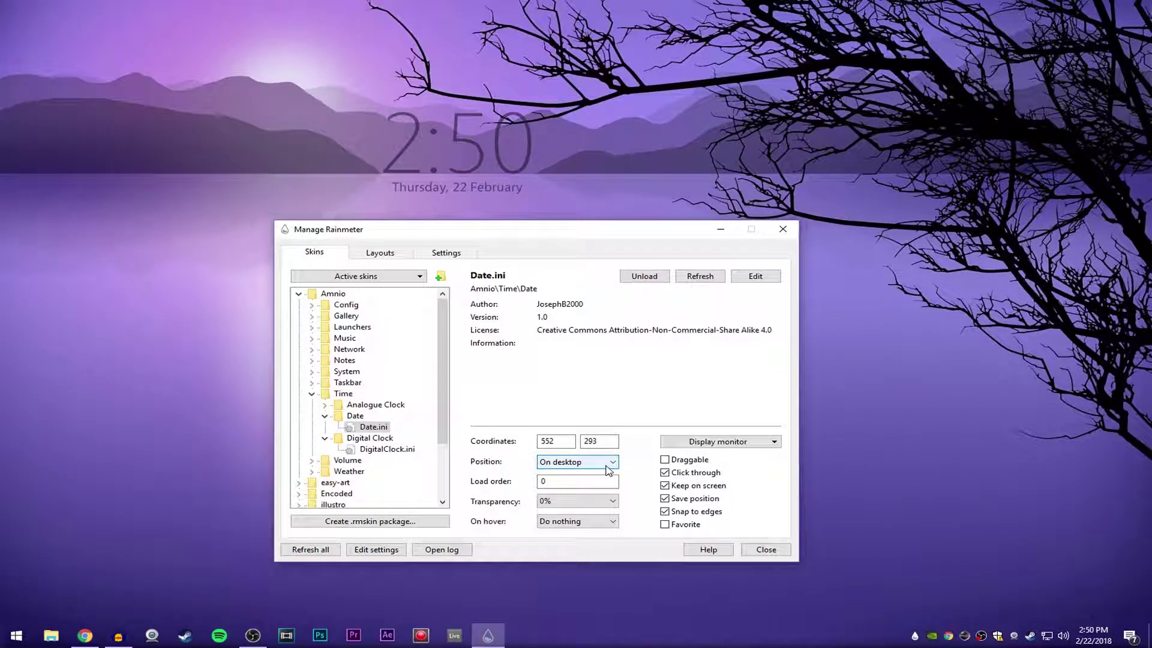
click(602, 505)
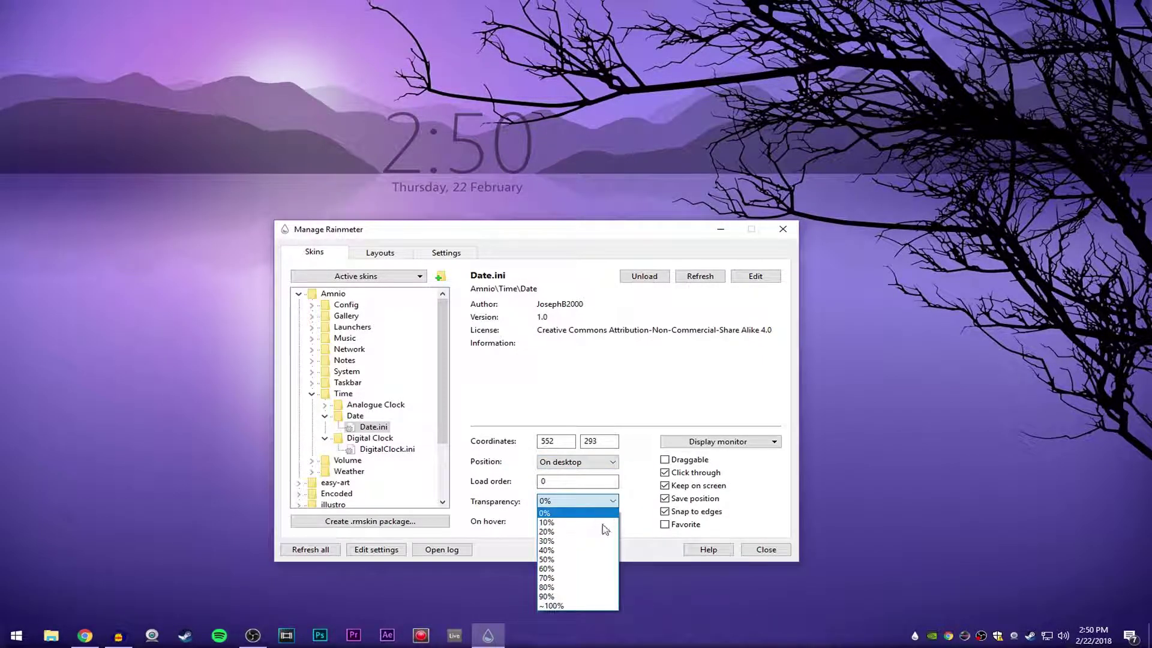
click(585, 578)
click(576, 501)
click(573, 513)
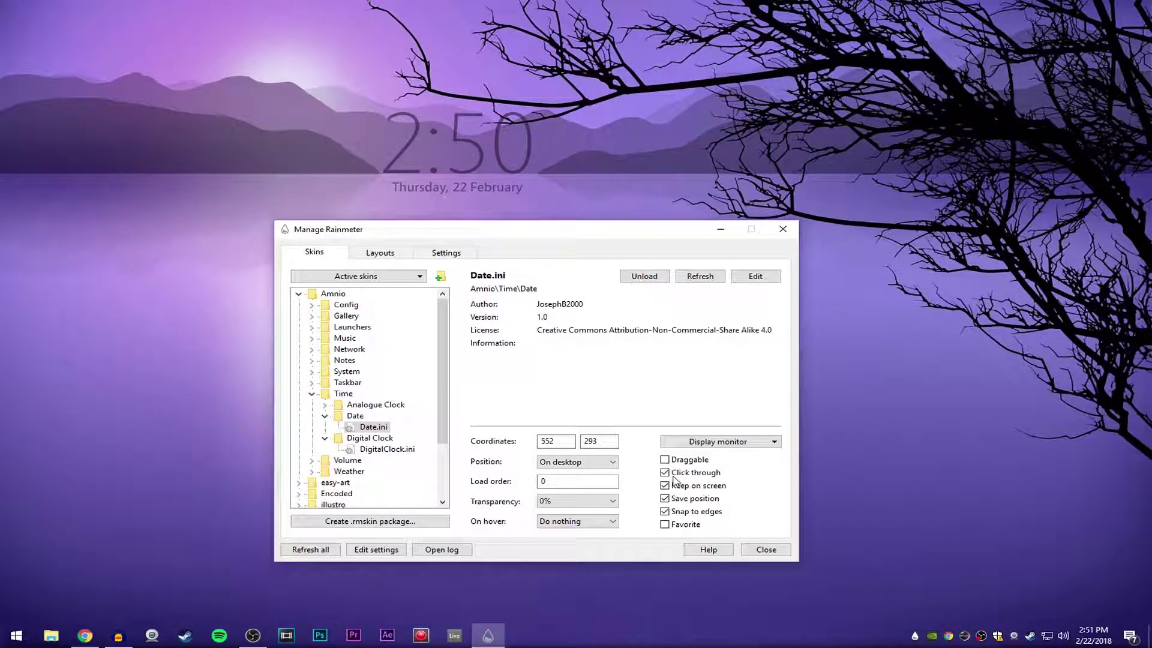
Turn off Click through for the Date.ini skin and test how the desktop clock and date respond.
click(445, 169)
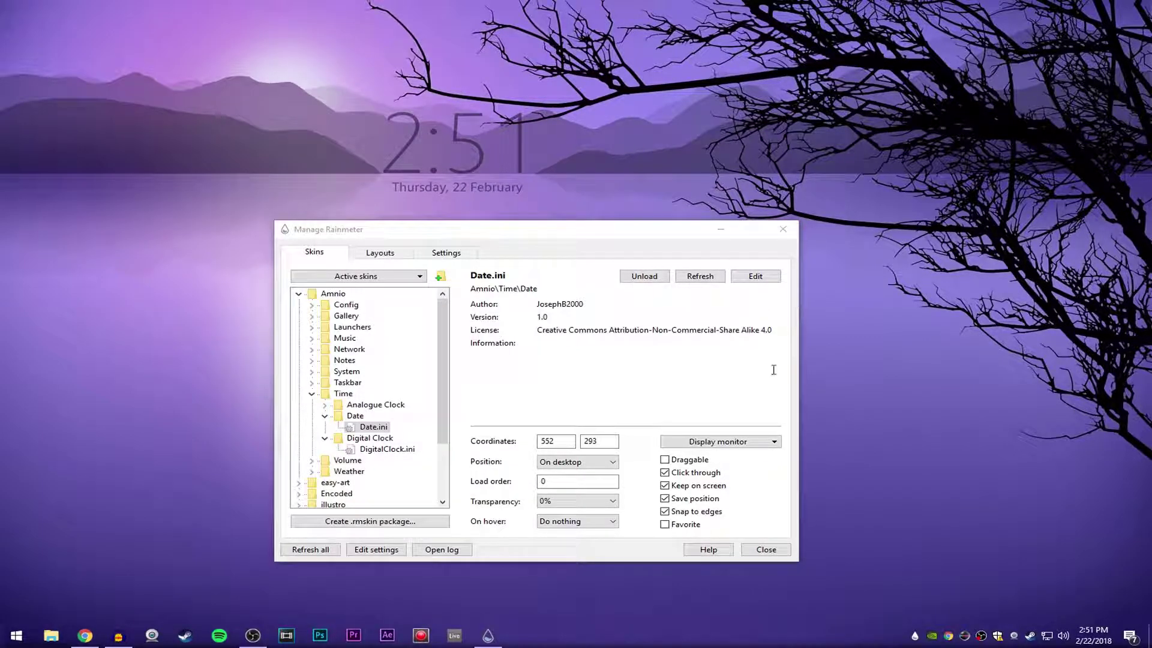
click(613, 241)
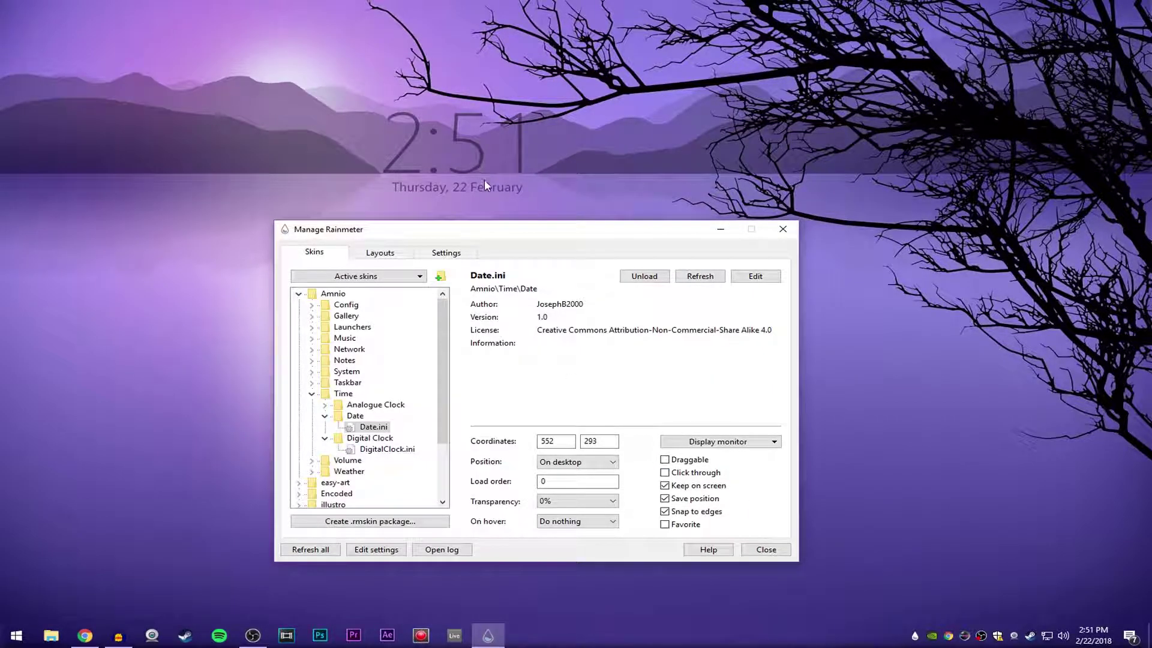
right_click(482, 155)
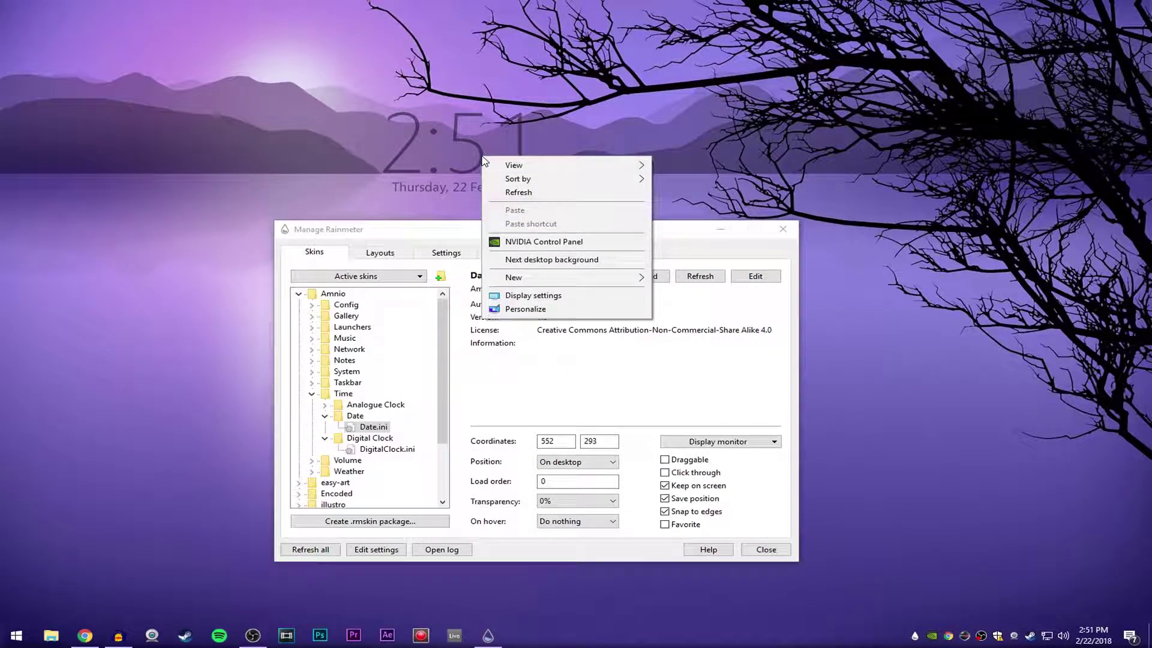
Open the Amnio config menu from the desktop date skin, view its Extras settings, and close it.
right_click(453, 192)
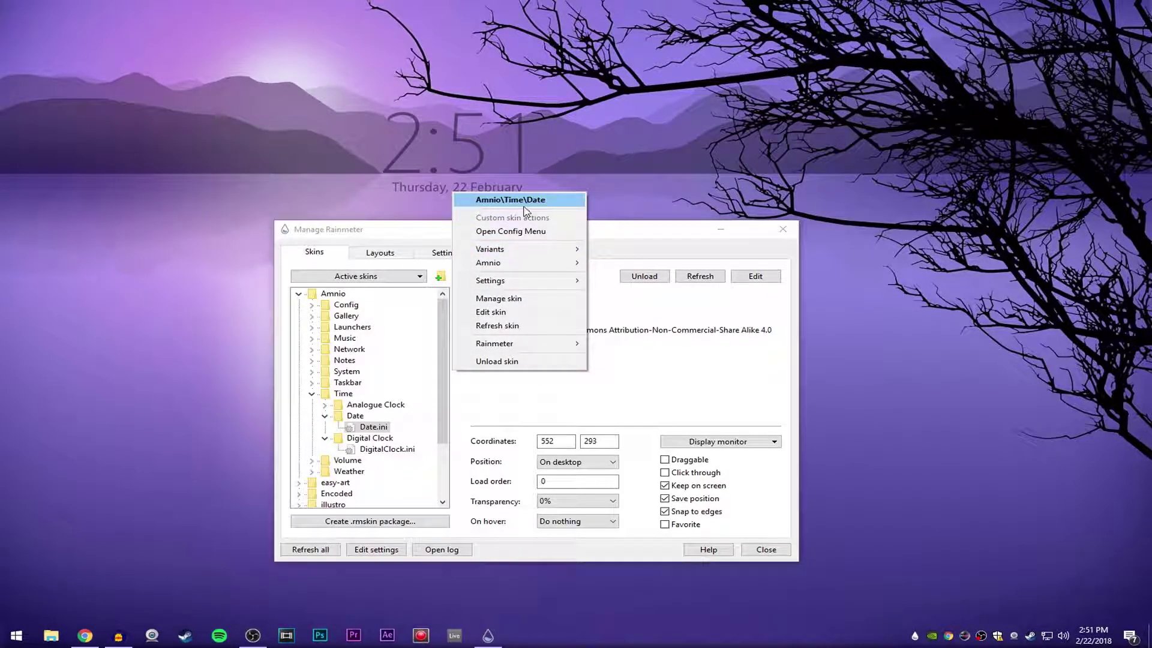
click(511, 232)
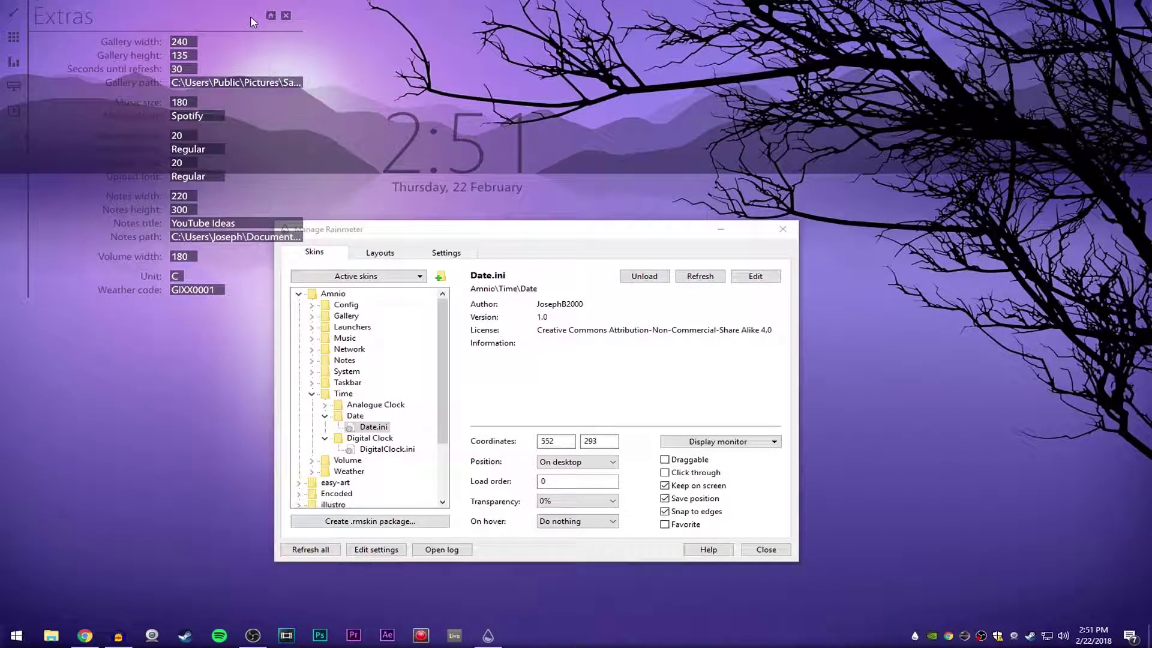
click(285, 16)
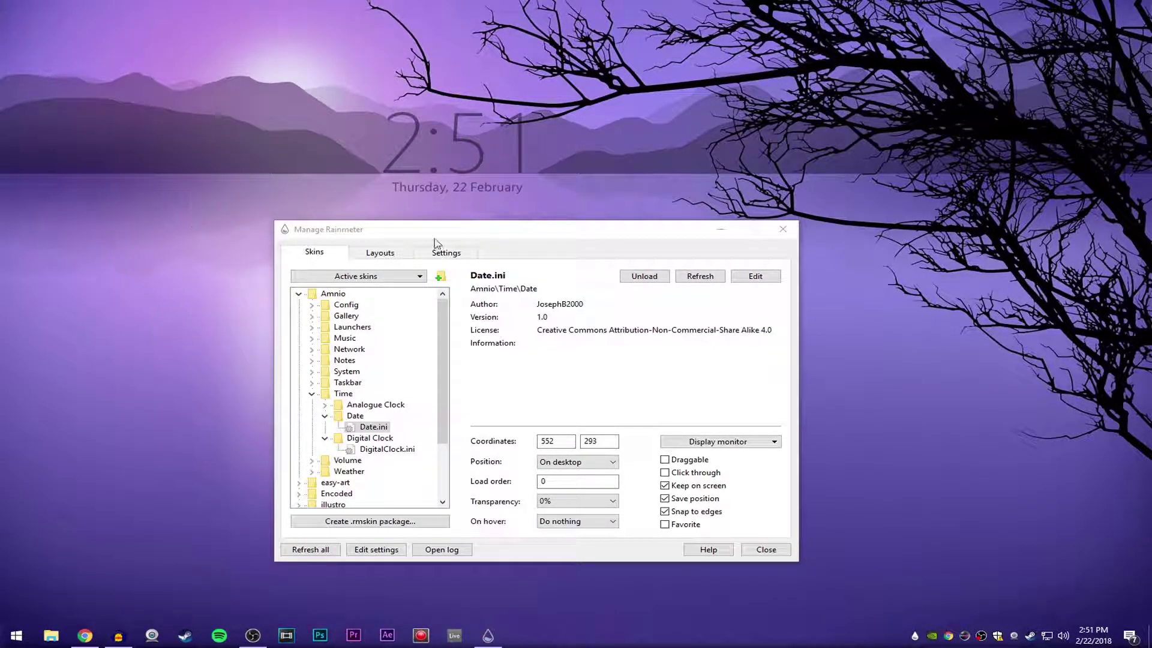
Move the Manage Rainmeter window slightly up, collapse the Time and Amnio folders, and select the Spicetify folder.
drag(570, 238, 595, 219)
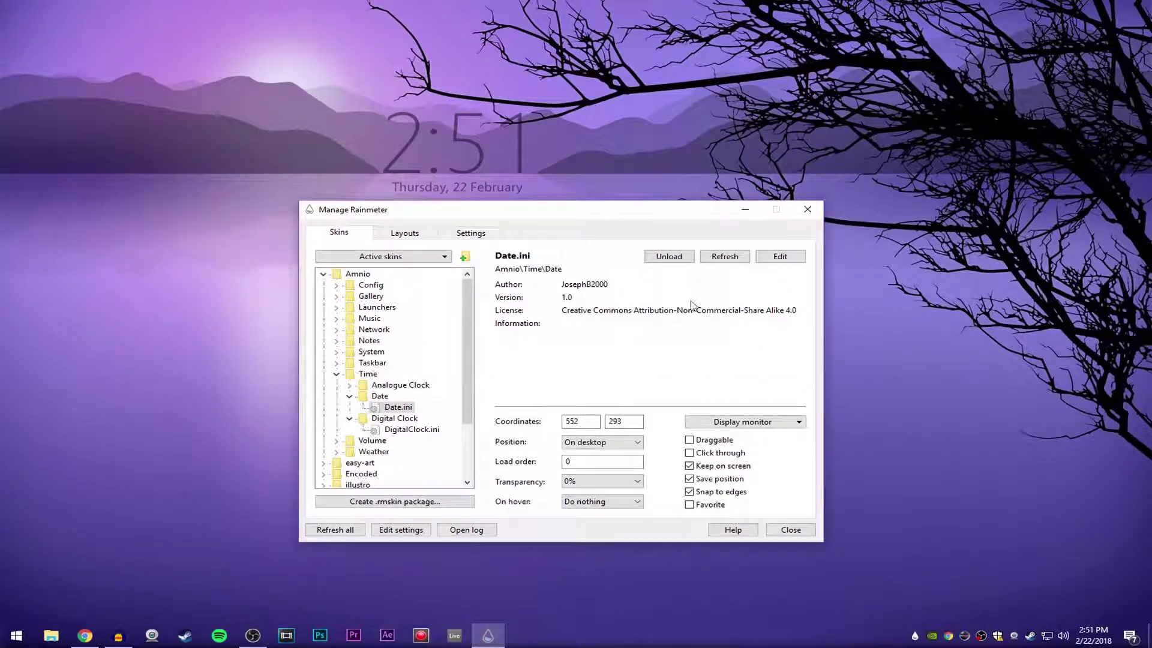
click(337, 376)
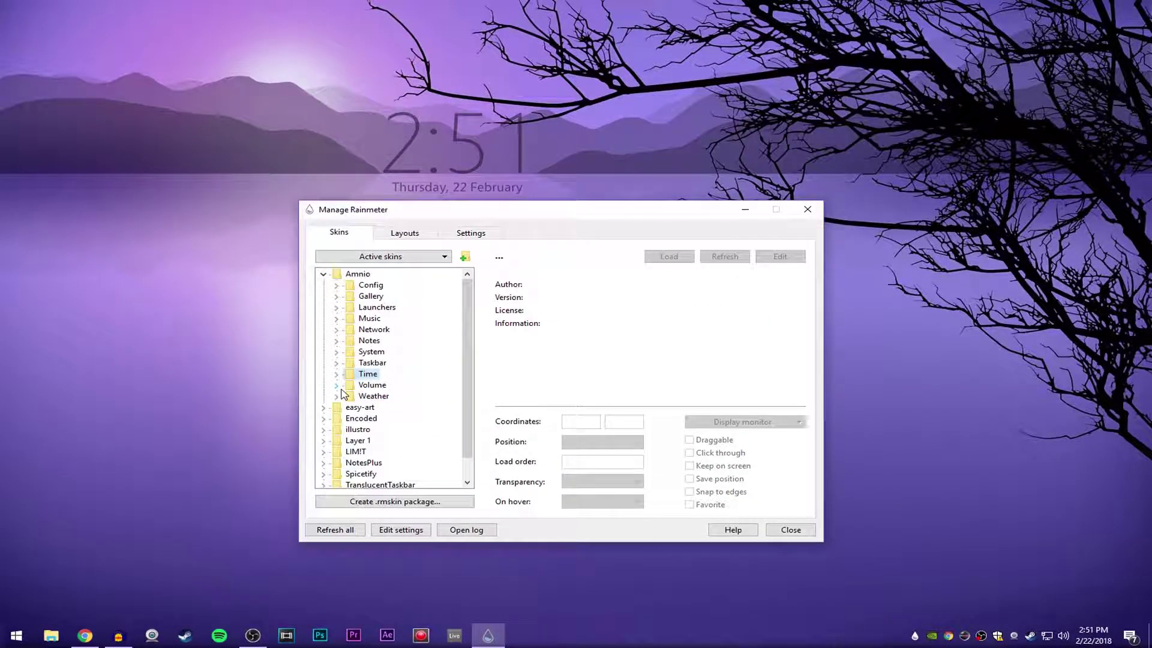
click(323, 274)
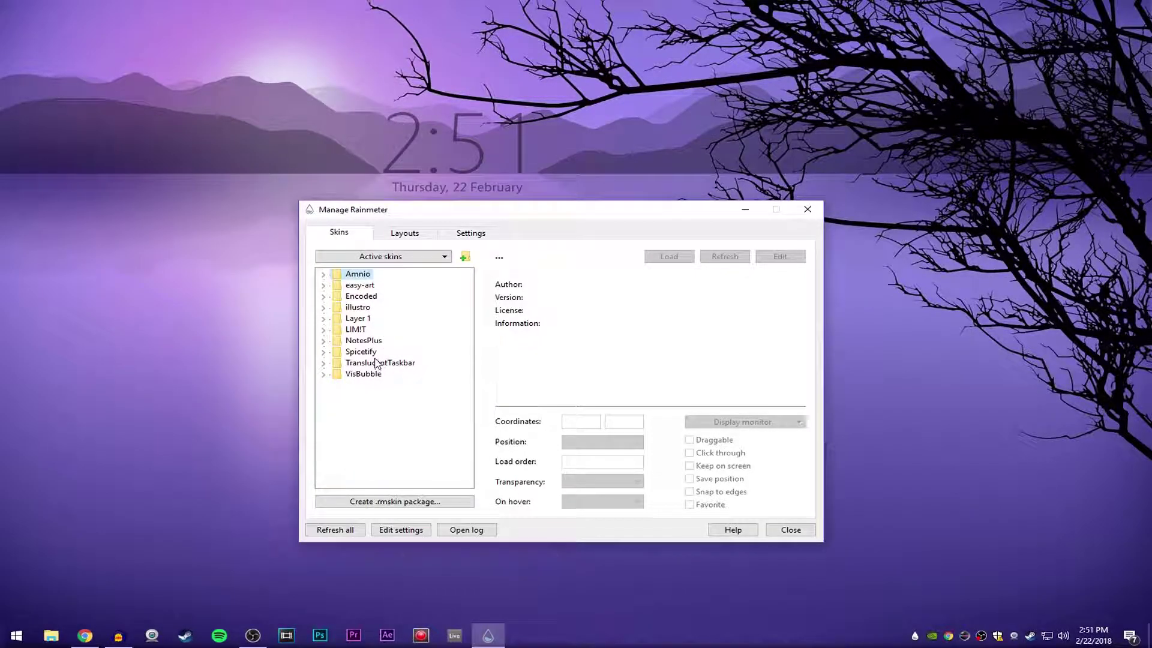
click(357, 353)
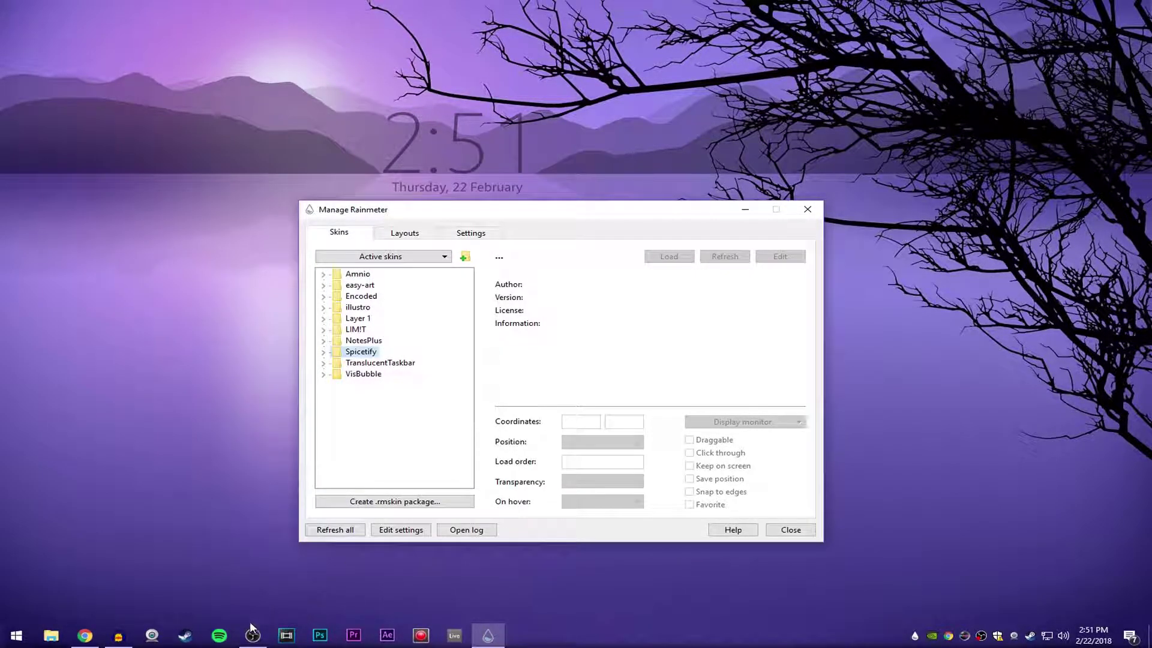
Launch Spotify, look over the customized theme on its Browse page, and close Spotify again.
click(223, 634)
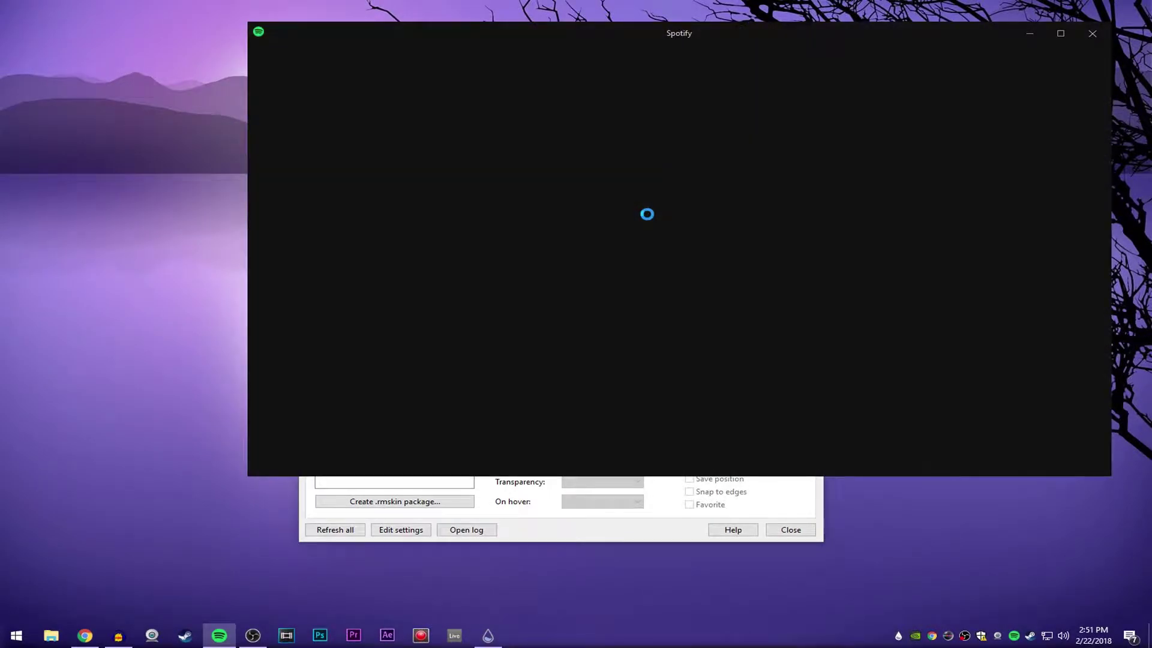
drag(698, 35, 654, 97)
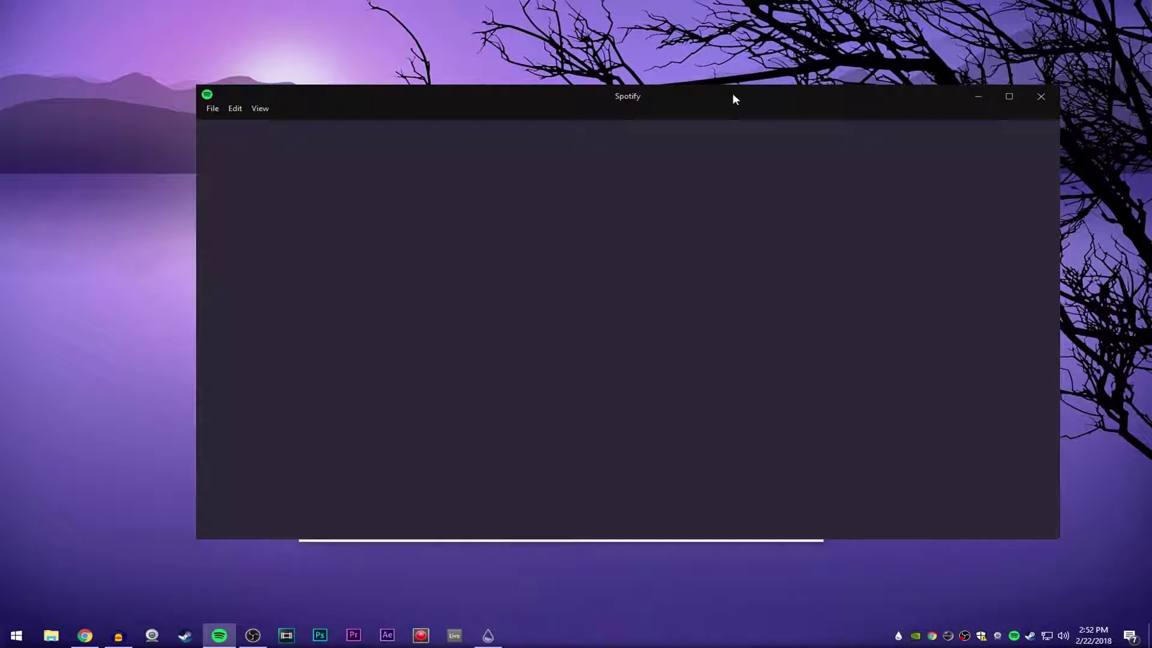
drag(732, 92, 699, 84)
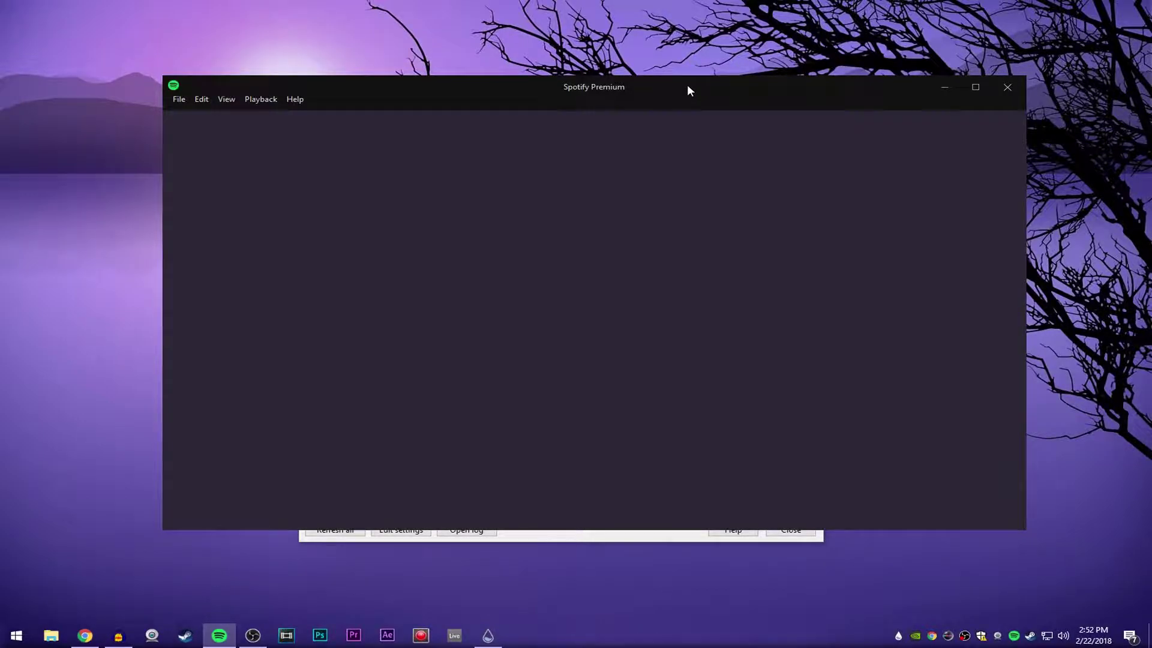
mouse_move(688, 90)
mouse_down()
mouse_move(640, 523)
mouse_move(700, 75)
mouse_up()
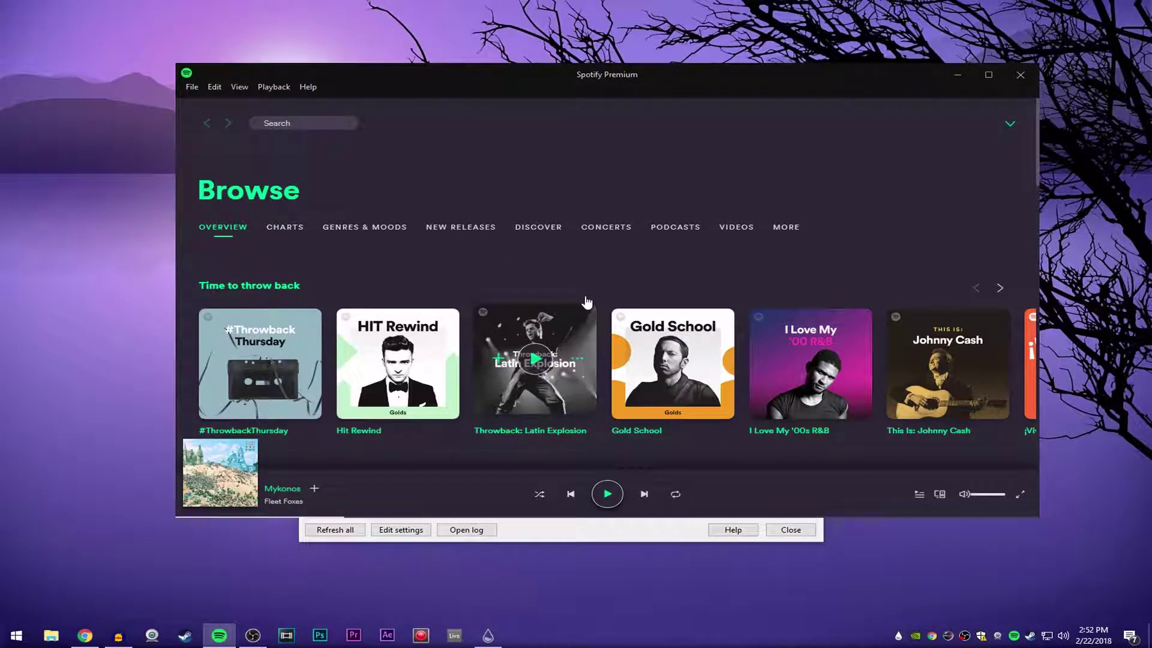
scroll(441, 351, down, 3)
scroll(718, 381, up, 1)
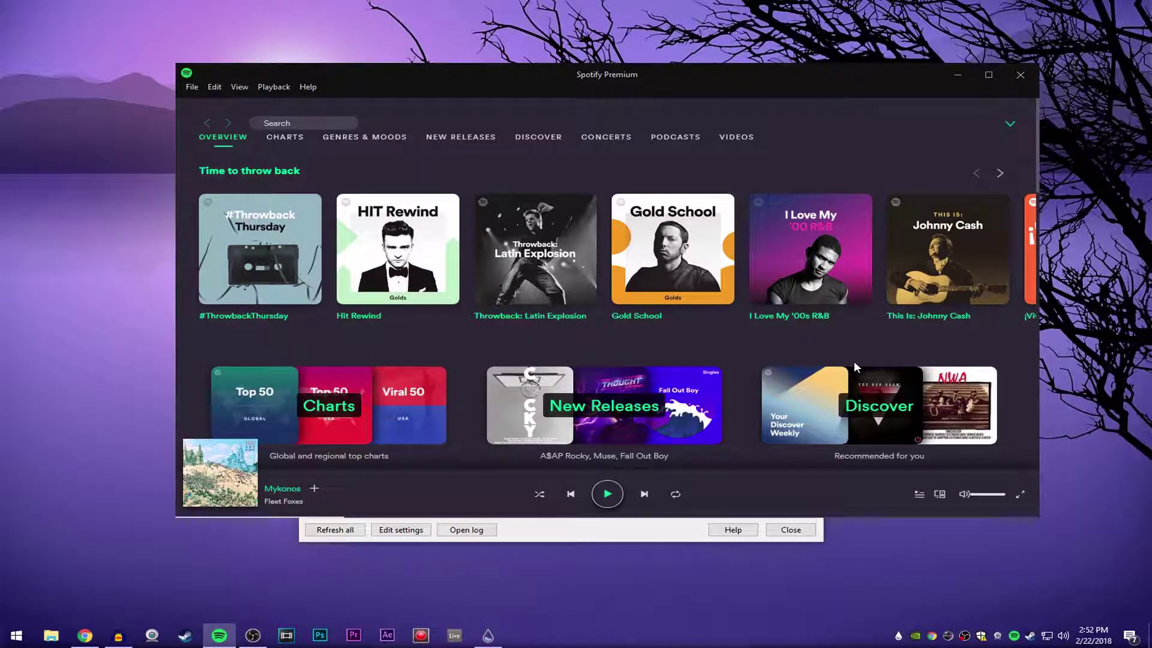
click(1010, 70)
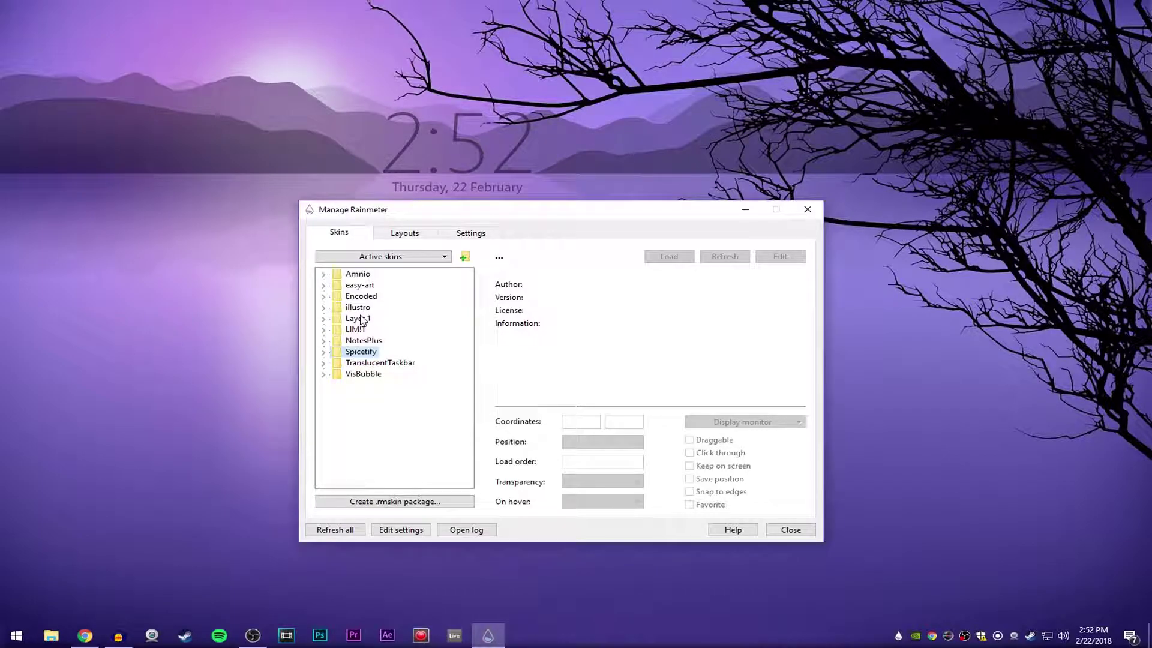
Examine the subfolders of the illustro and Amnio skins, collapsing each folder again.
click(325, 308)
click(324, 308)
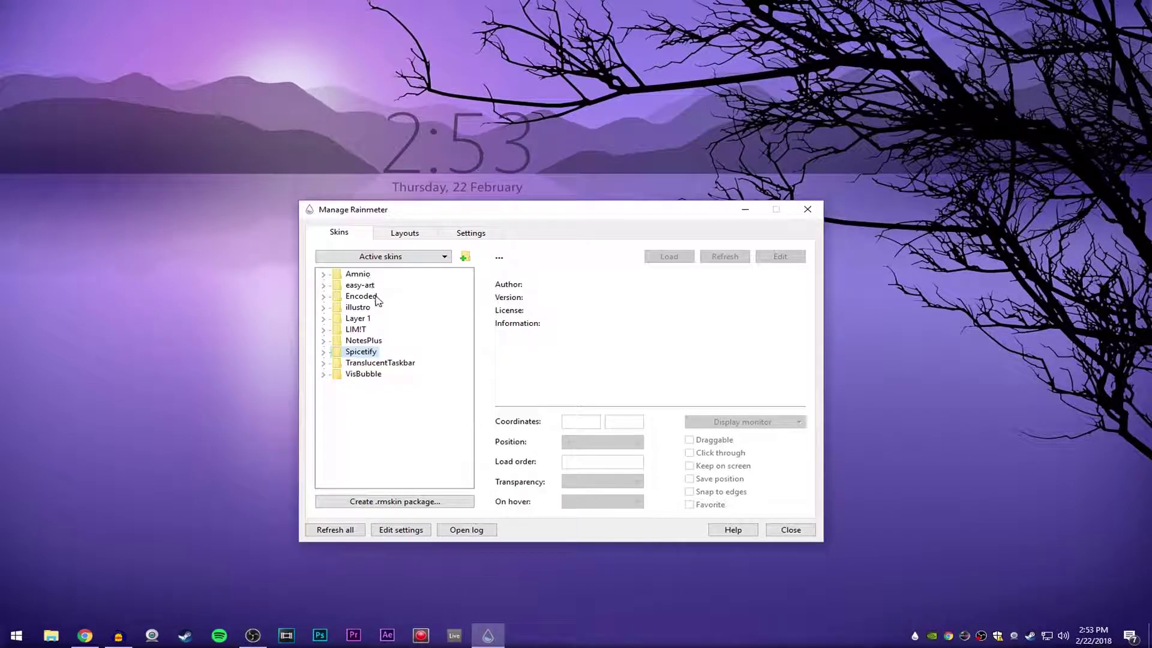
click(323, 307)
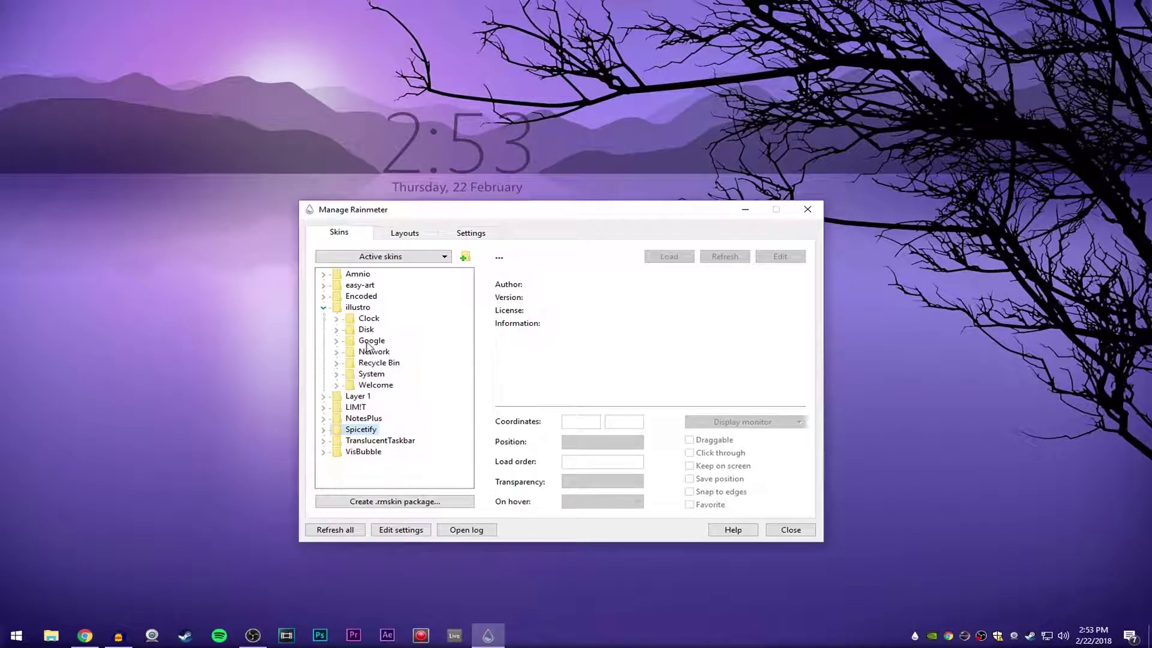
click(322, 308)
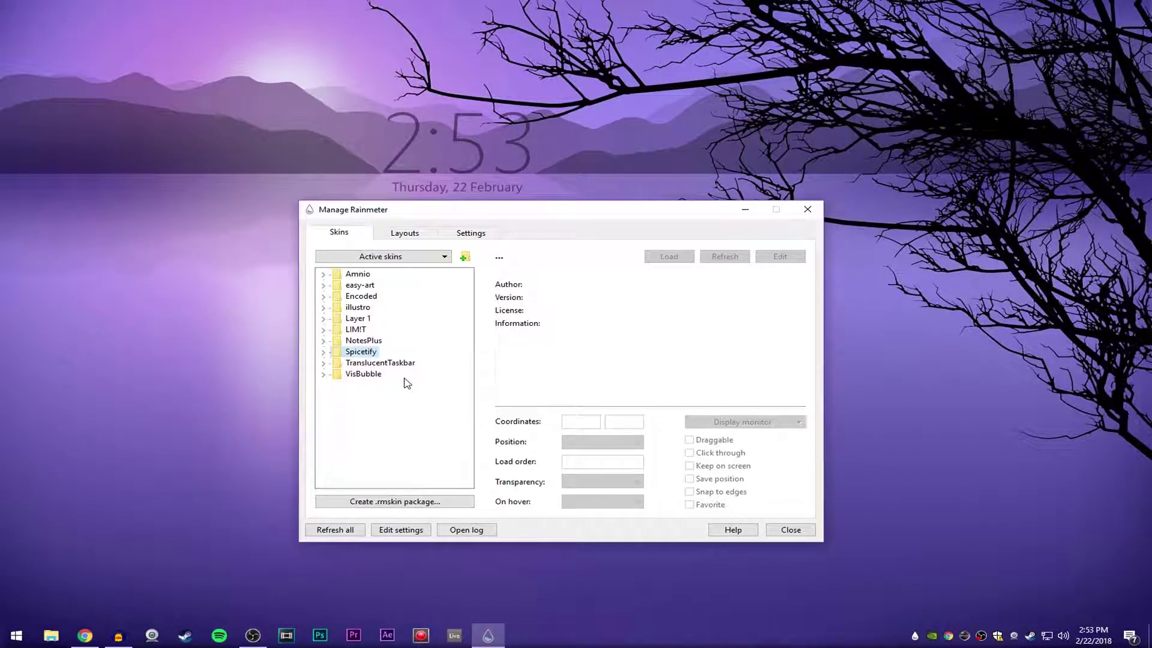
click(324, 276)
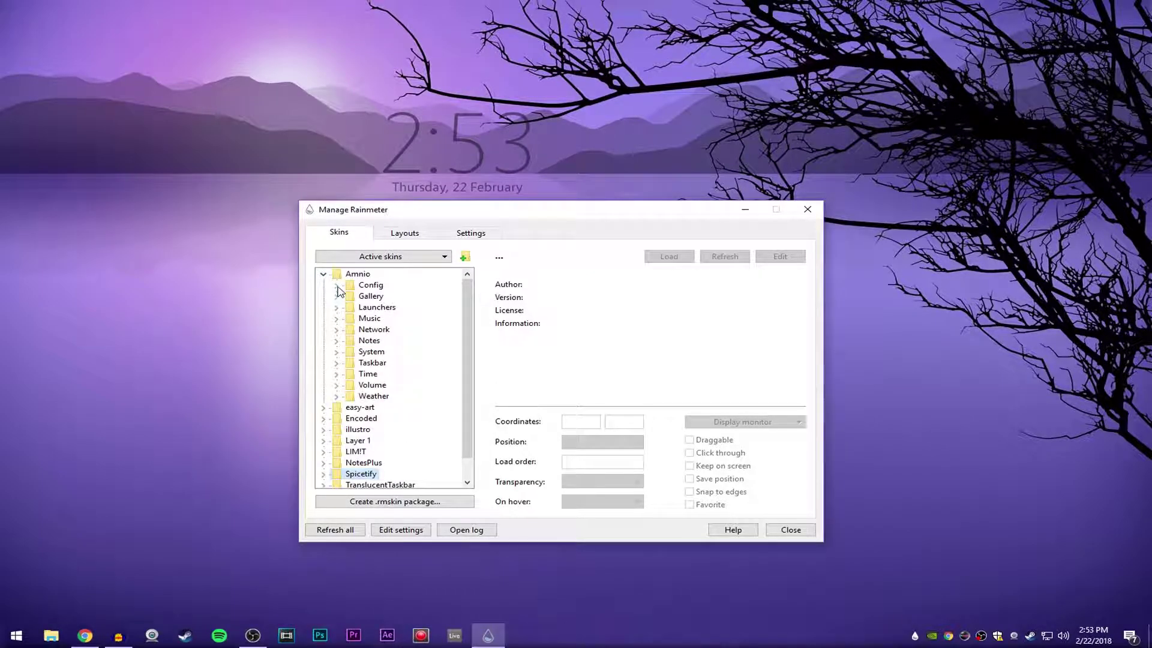
click(323, 276)
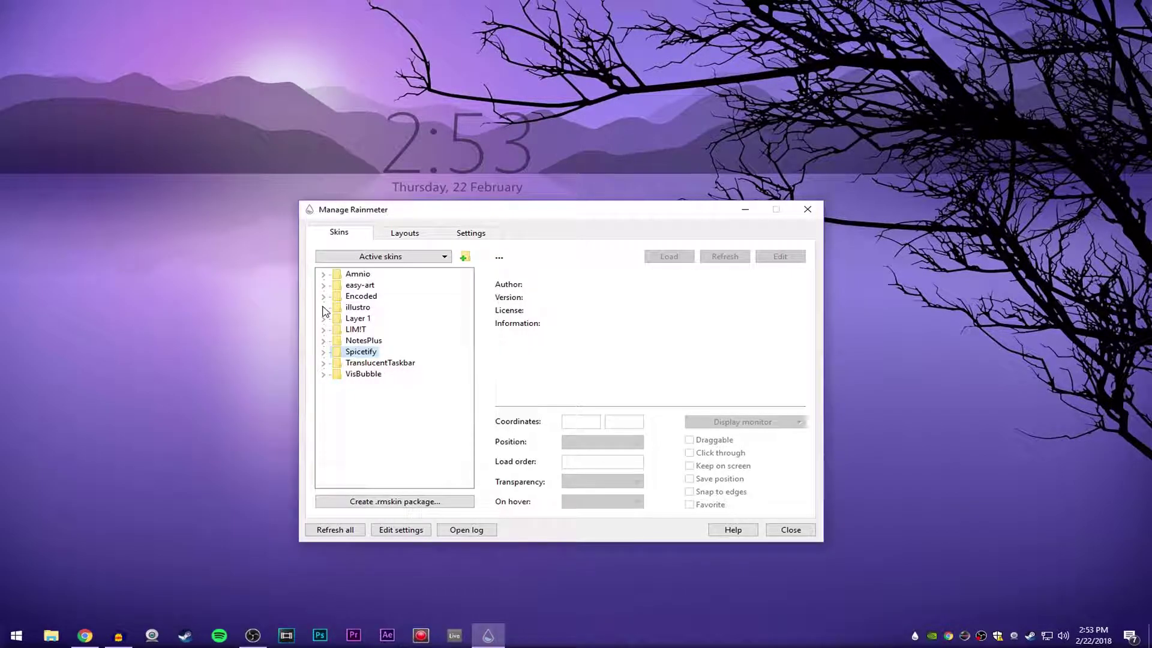
Close Manage Rainmeter, switch to Chrome, return to DeviantArt's Rainmeter Add-Ons and Plugins gallery, and minimize the browser.
click(808, 209)
click(79, 643)
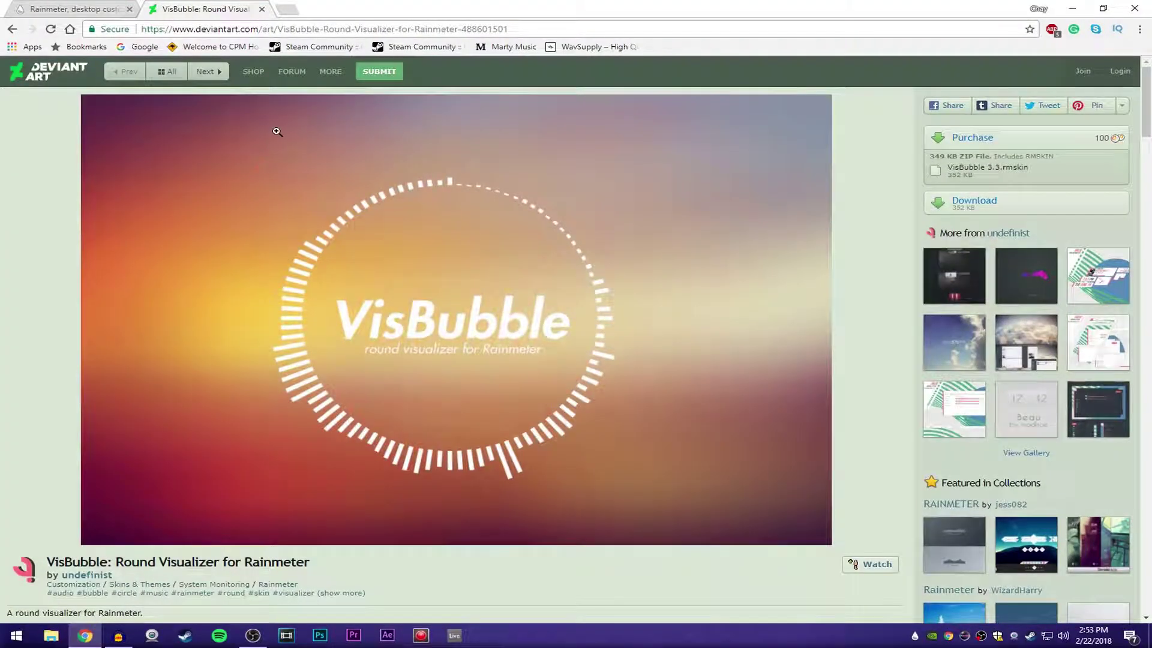
click(11, 30)
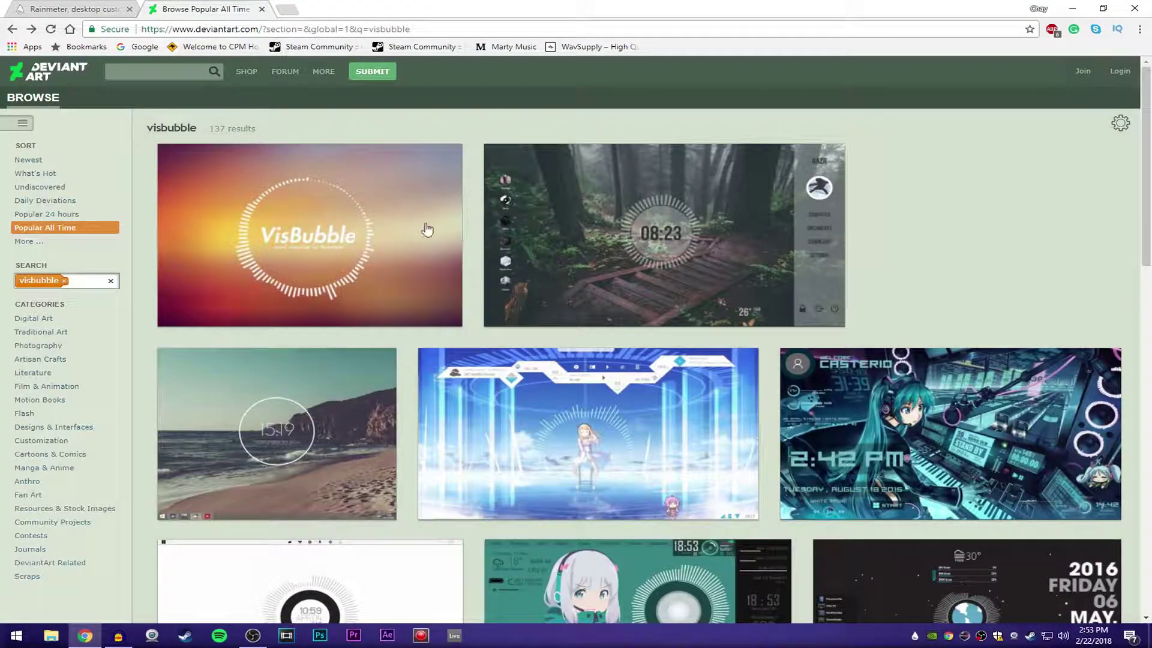
click(12, 30)
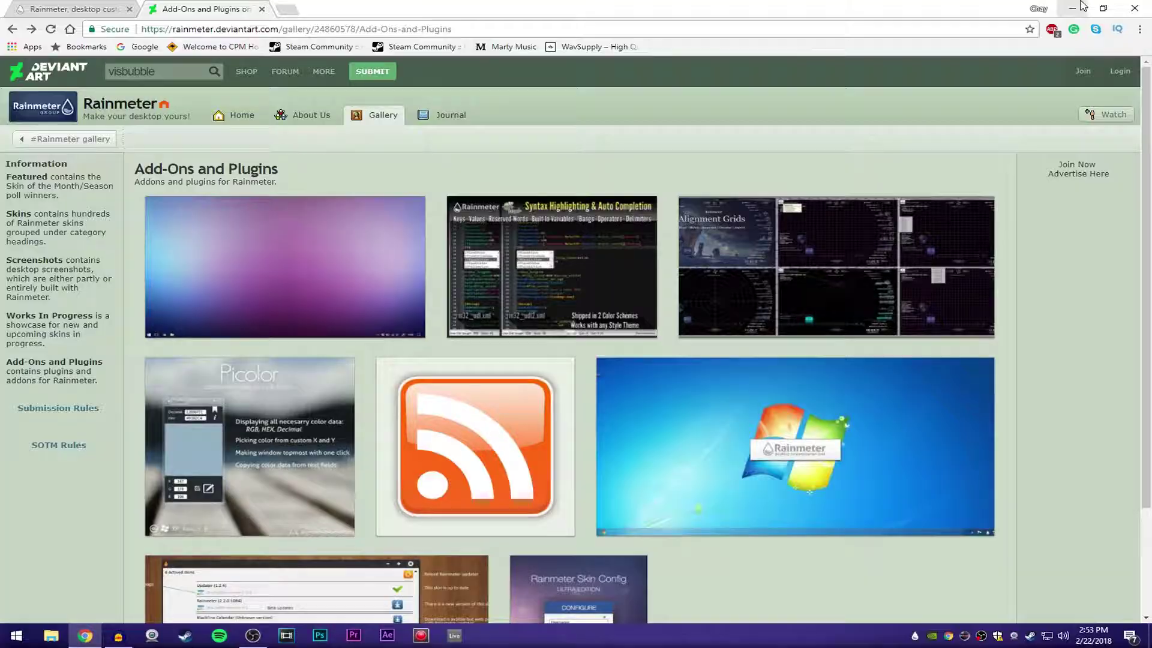
click(1073, 7)
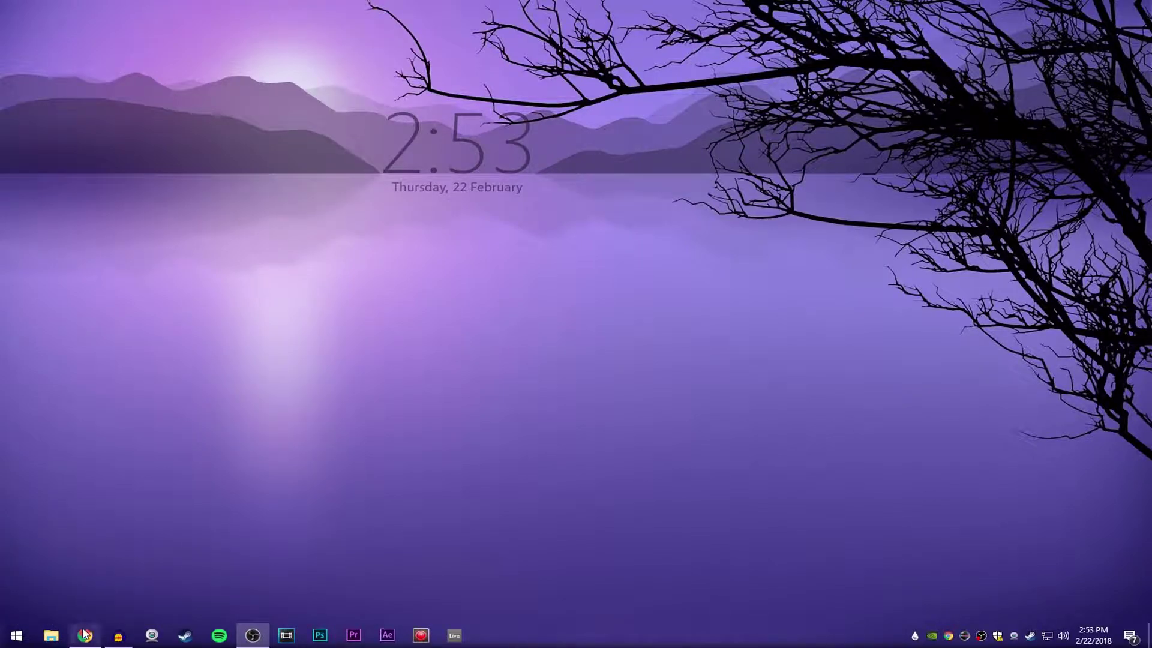
mouse_move(84, 634)
mouse_move(120, 538)
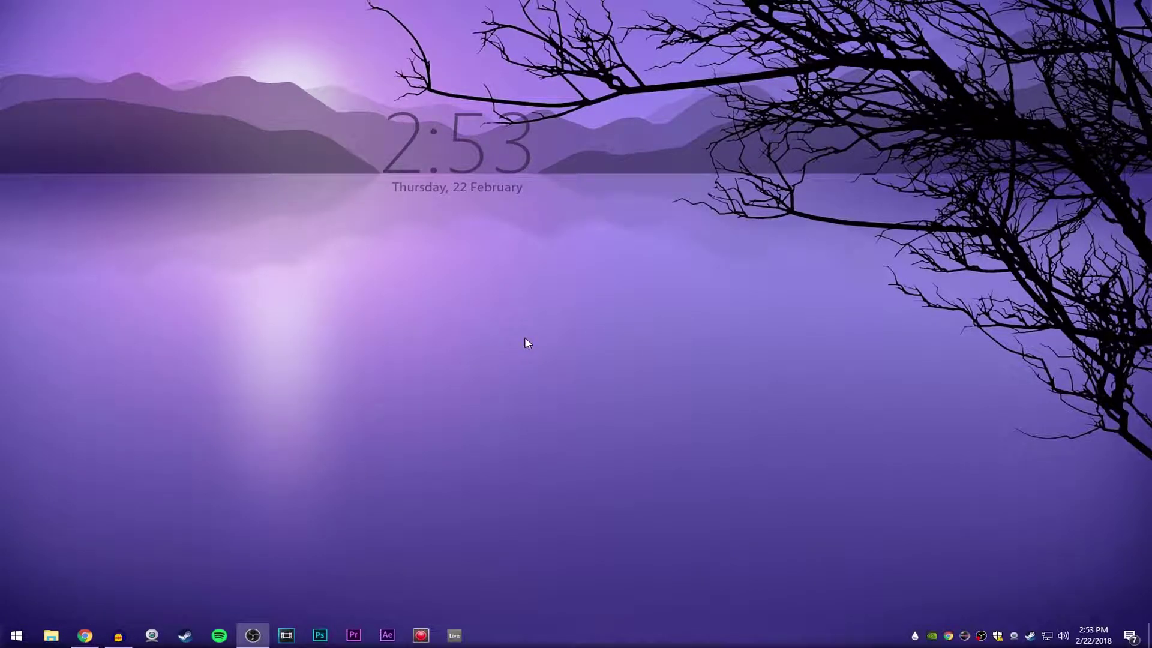